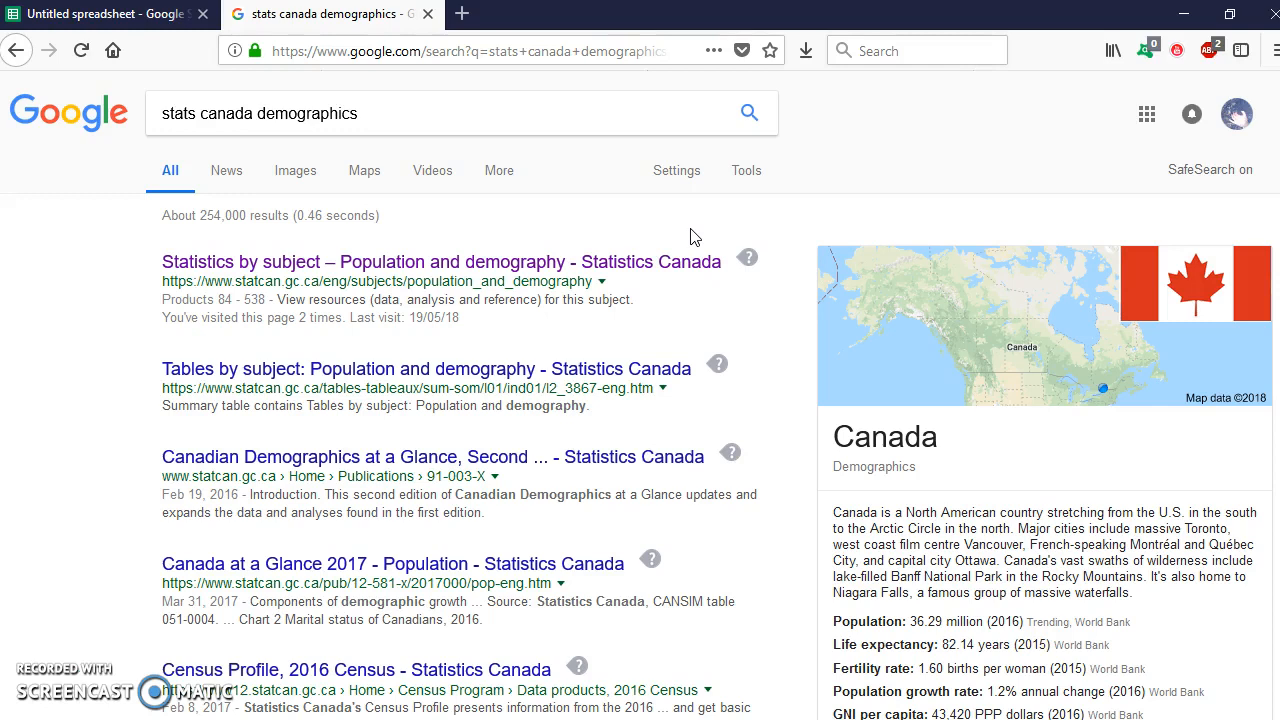
# Open Statistics Canada's quarterly International migration components table 051-0037 from the Population and demography results, filtered by Mobility and migration
pyautogui.click(645, 258)
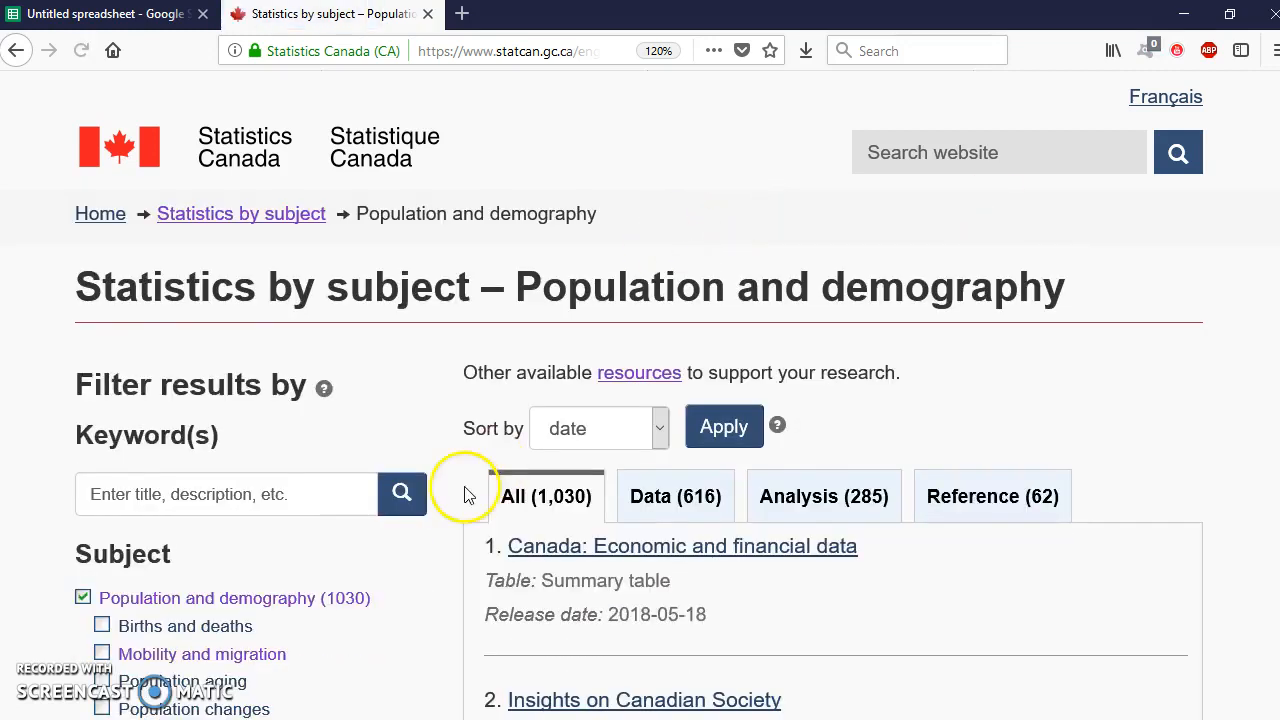
pyautogui.click(103, 654)
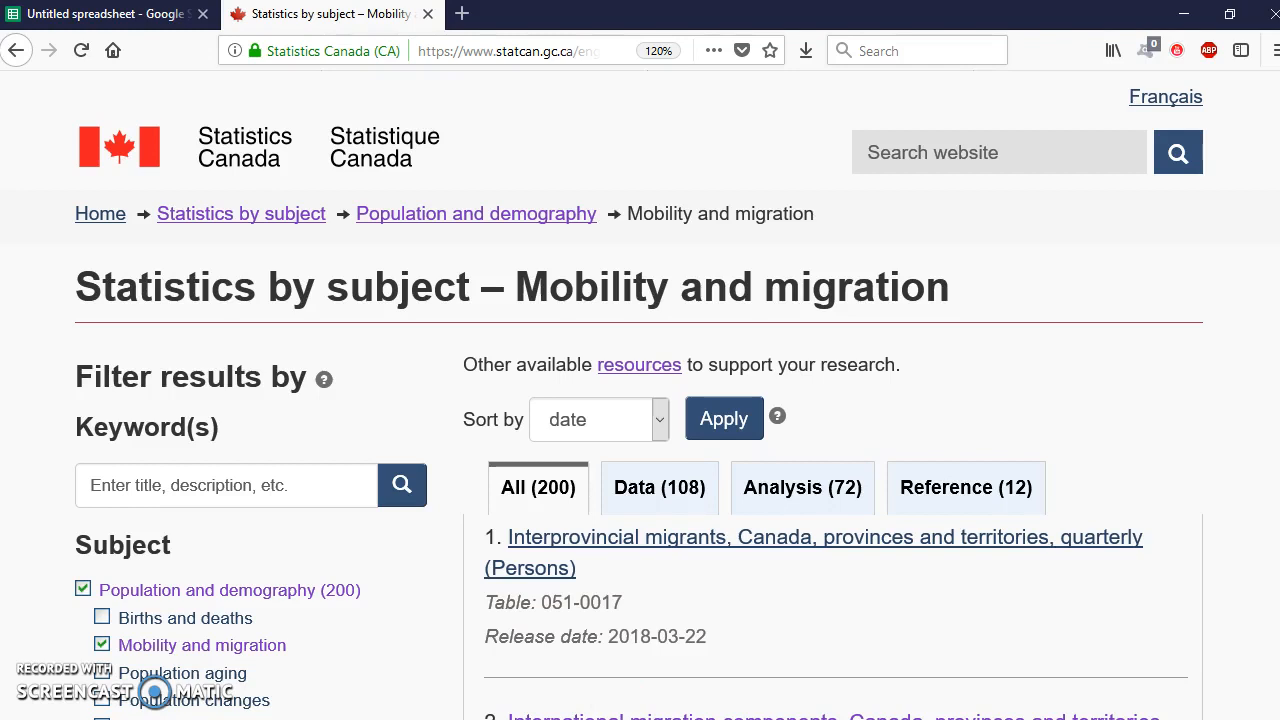
pyautogui.scroll(-3, 797, 591)
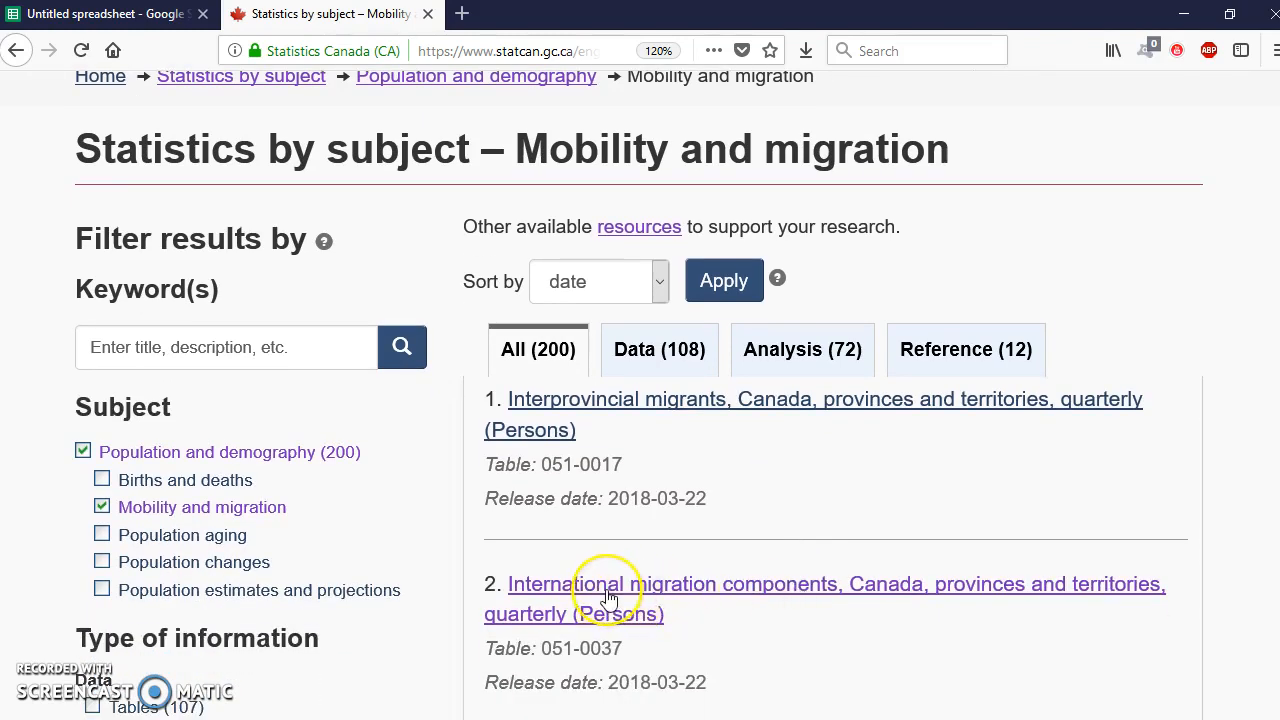
pyautogui.click(610, 597)
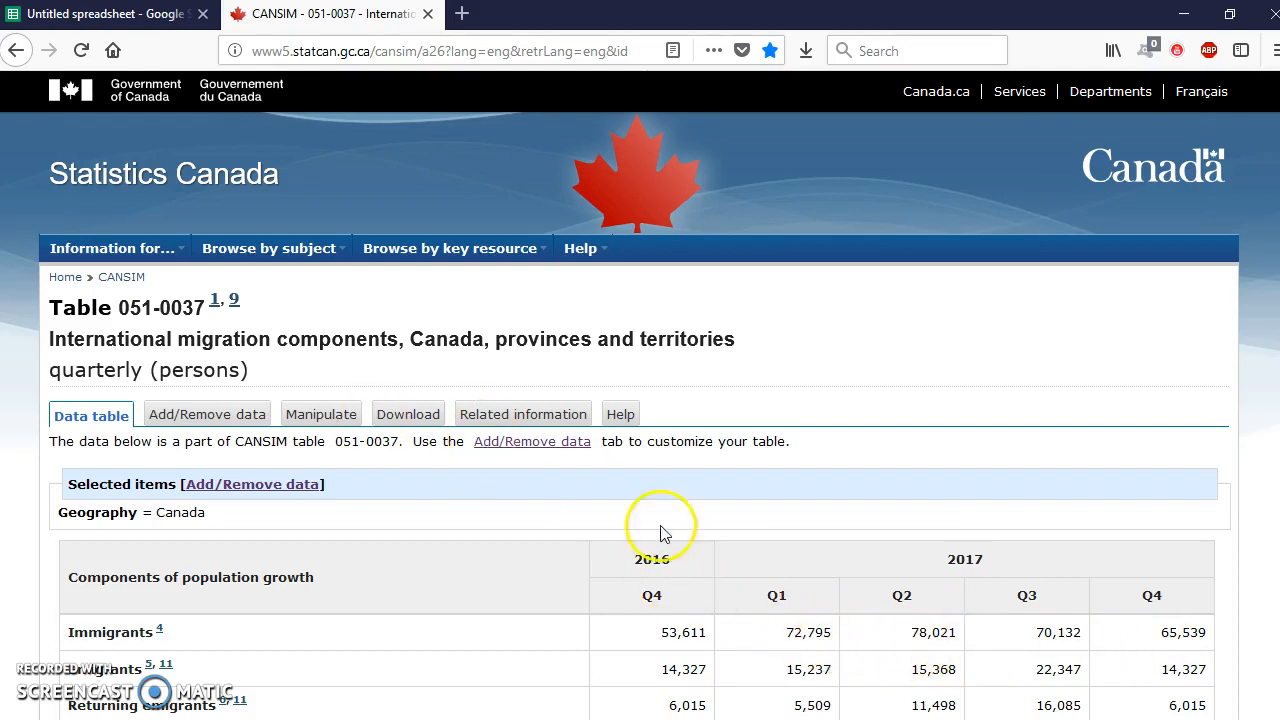
# Examine the table's geography selection list and its data manipulation options for frequency conversion and data table contents
pyautogui.click(248, 424)
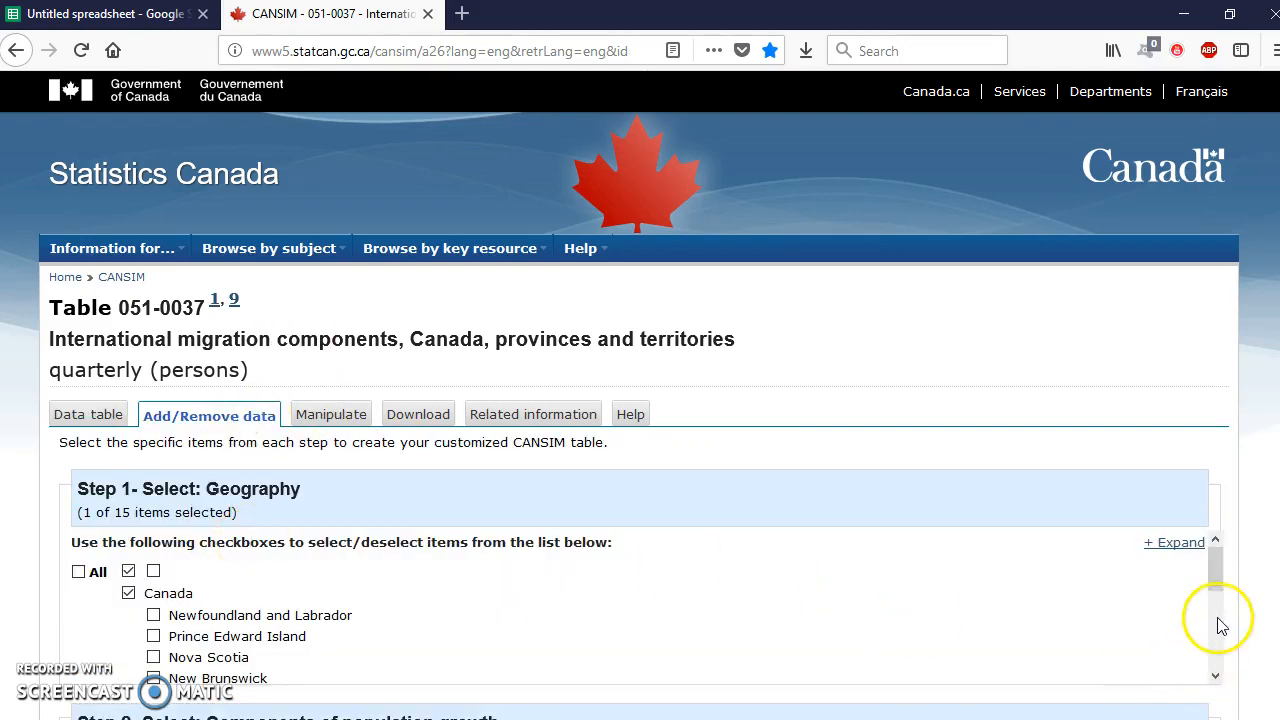
pyautogui.moveTo(1217, 576); pyautogui.dragTo(1212, 537)
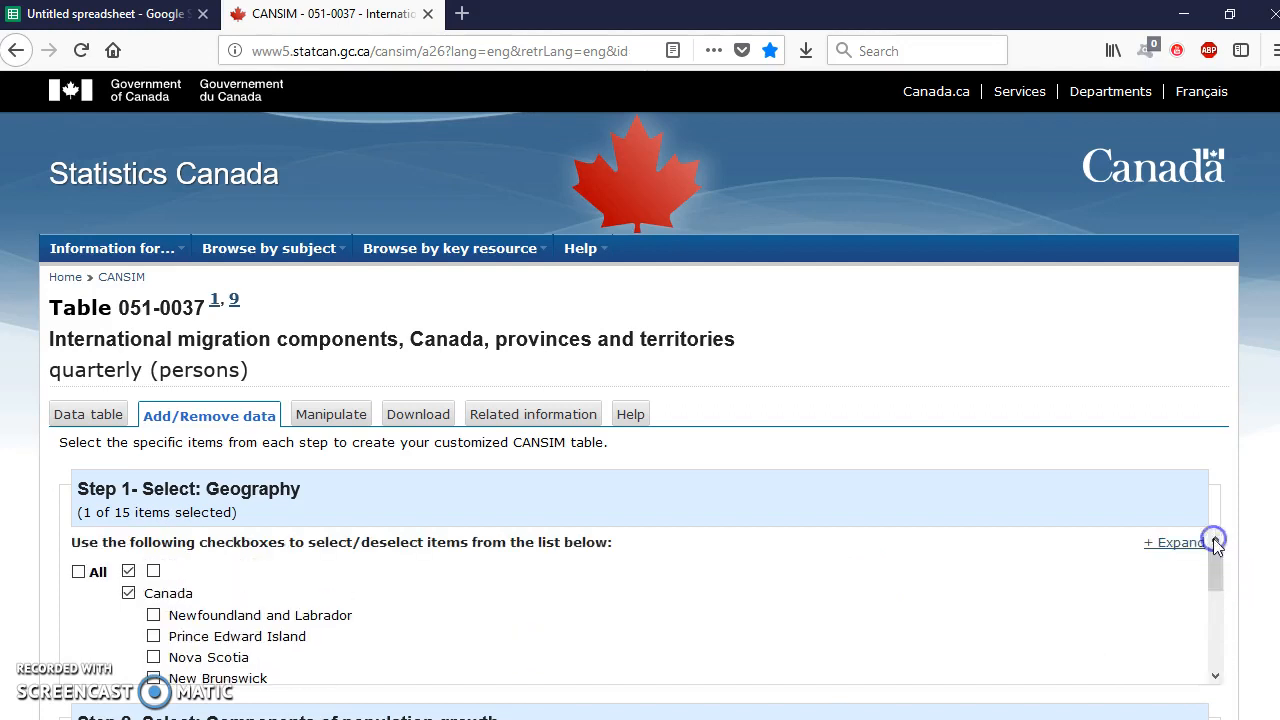
pyautogui.click(350, 424)
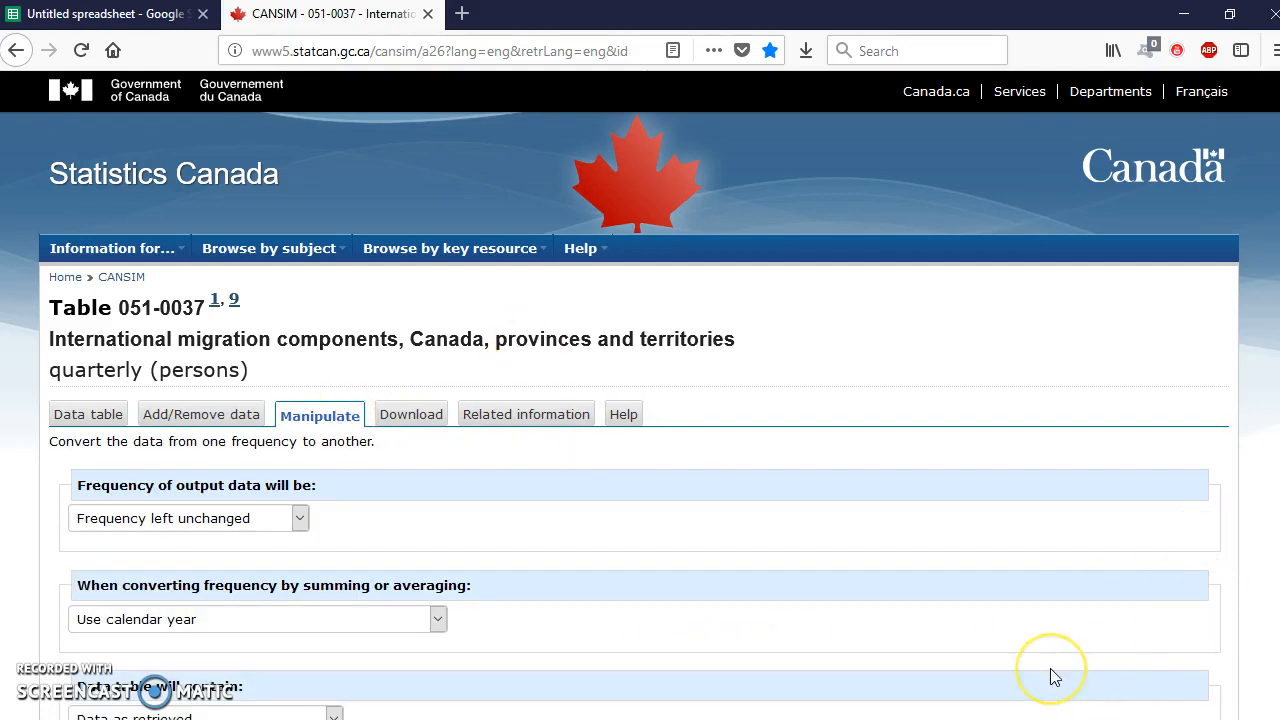
pyautogui.scroll(-4, 1050, 676)
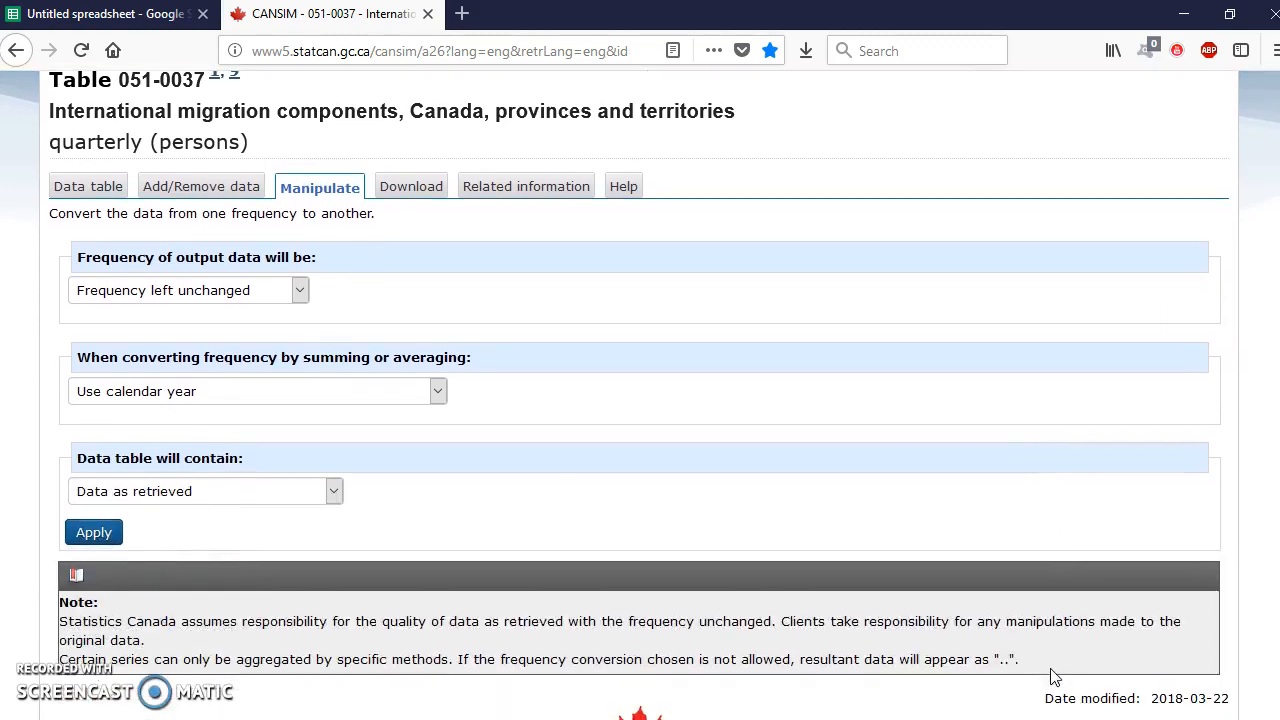
pyautogui.click(437, 391)
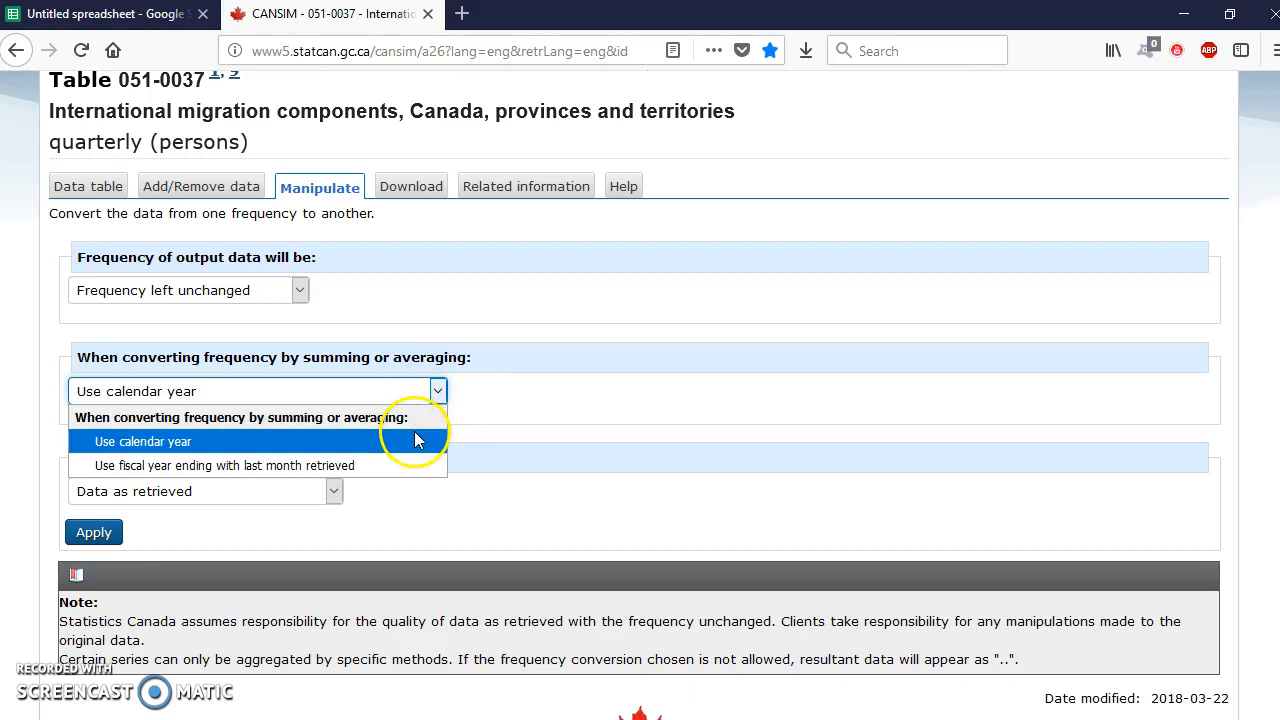
pyautogui.click(417, 441)
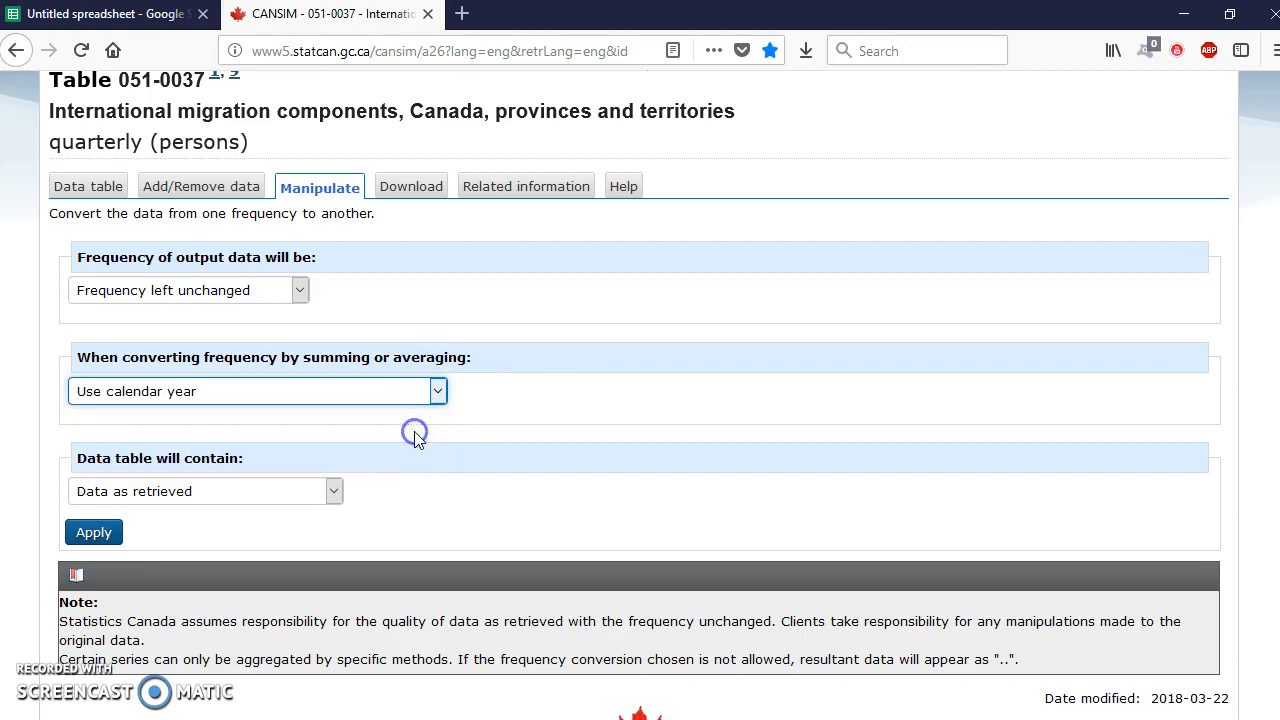
pyautogui.click(334, 492)
pyautogui.click(423, 514)
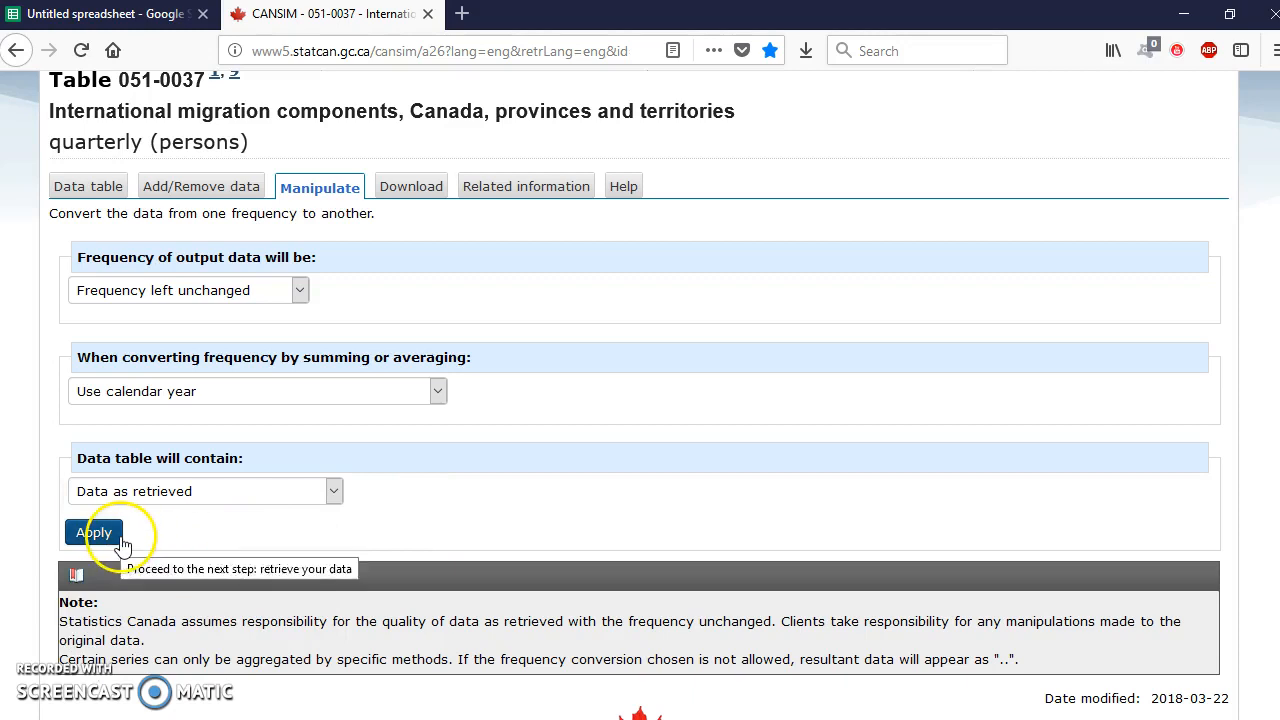
# Select all geographies for the customized CANSIM table, then deselect Quebec
pyautogui.click(218, 192)
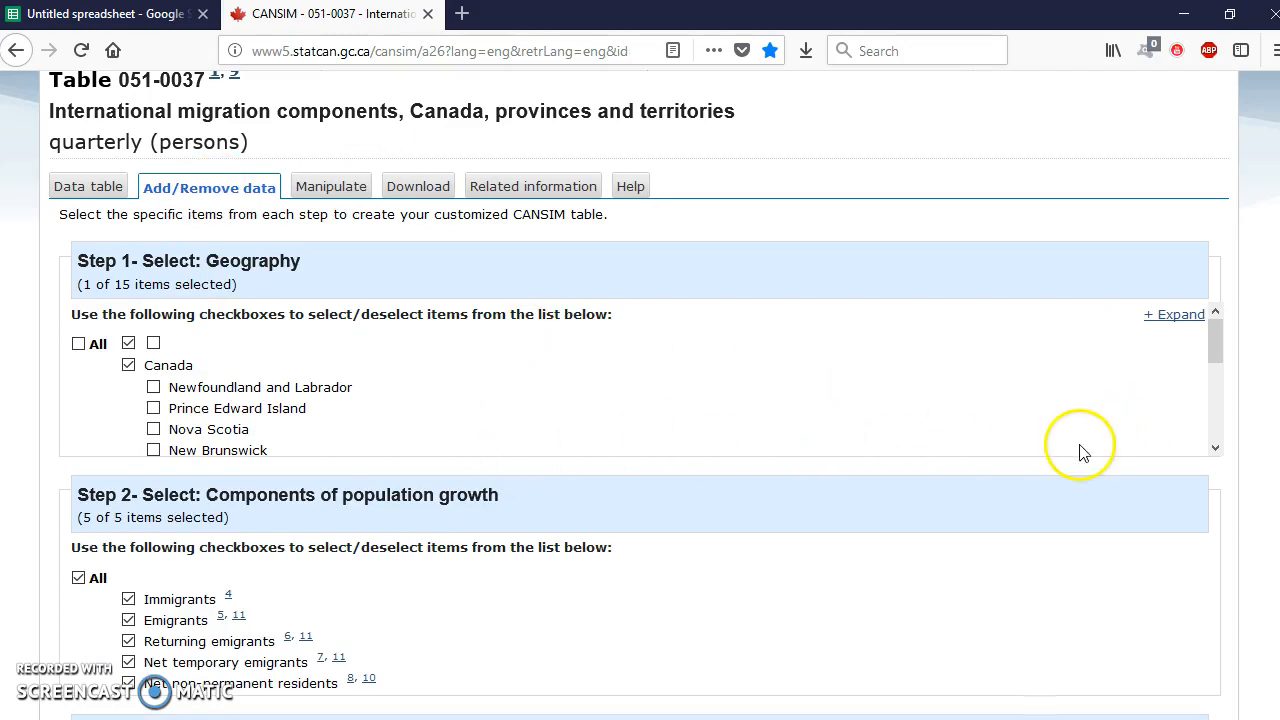
pyautogui.moveTo(1212, 337)
pyautogui.mouseDown()
pyautogui.moveTo(1211, 404)
pyautogui.moveTo(1212, 331)
pyautogui.mouseUp()
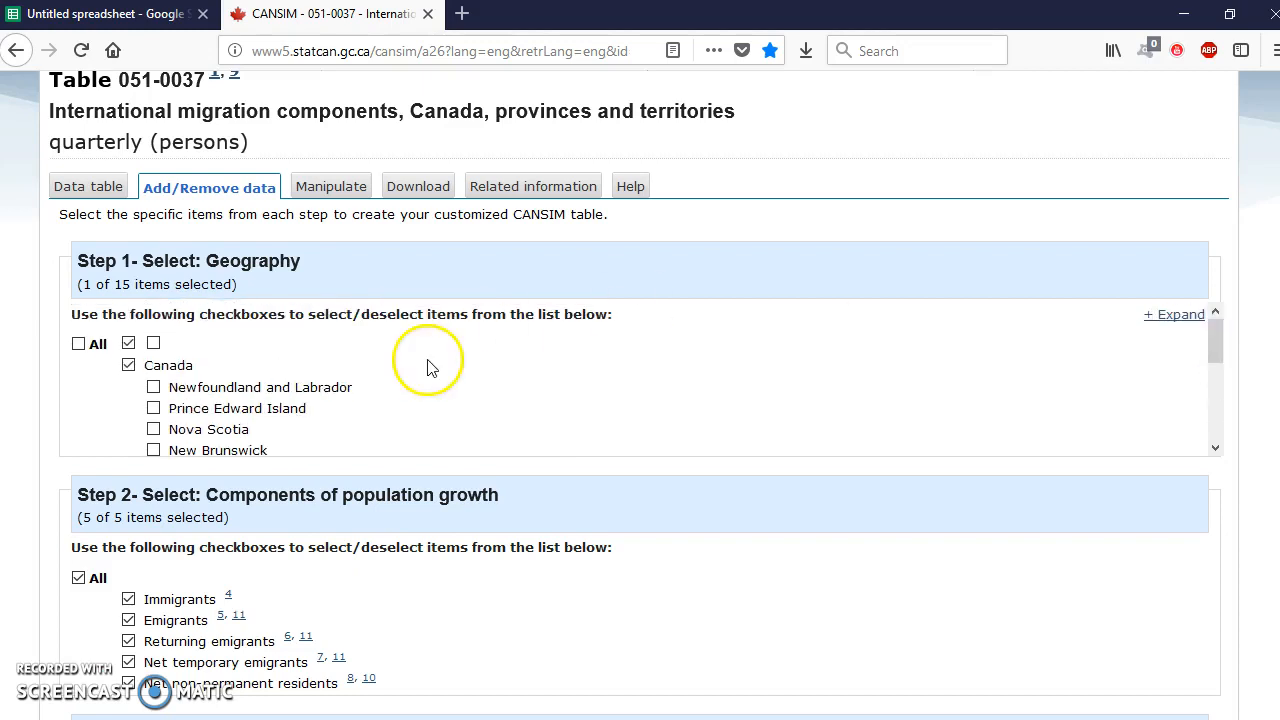
pyautogui.click(78, 345)
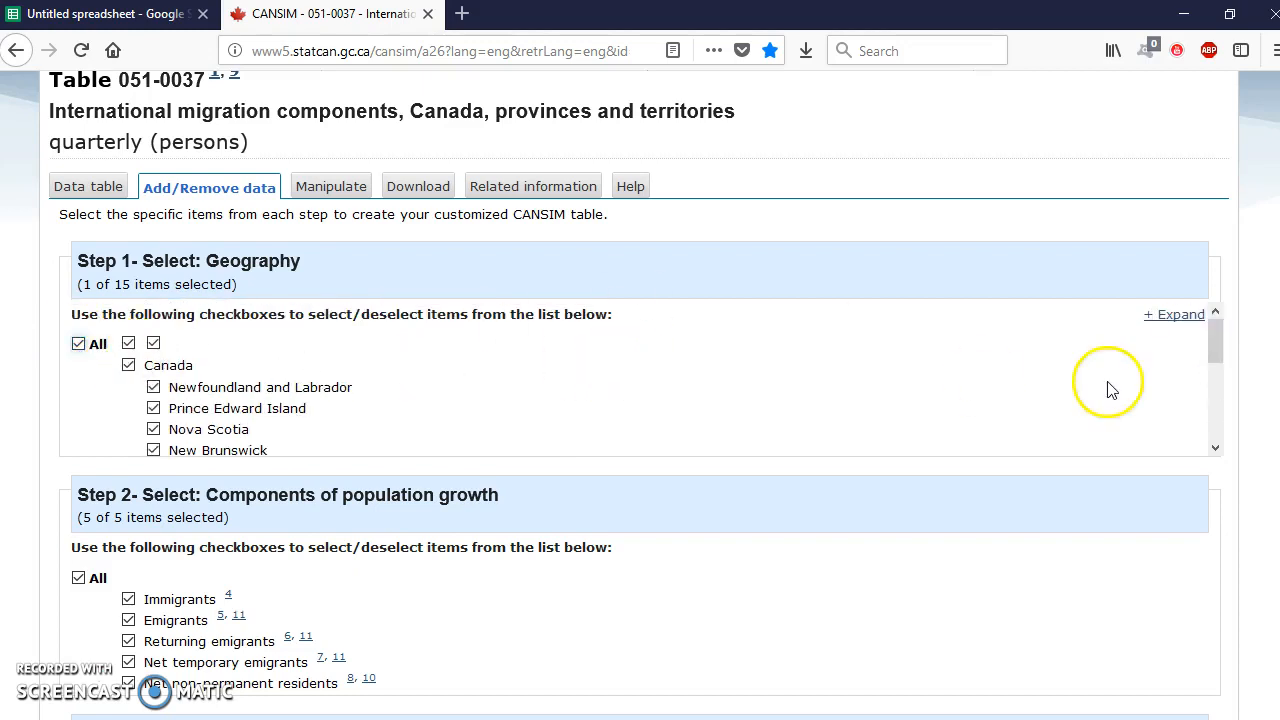
pyautogui.moveTo(1212, 352); pyautogui.dragTo(1212, 383)
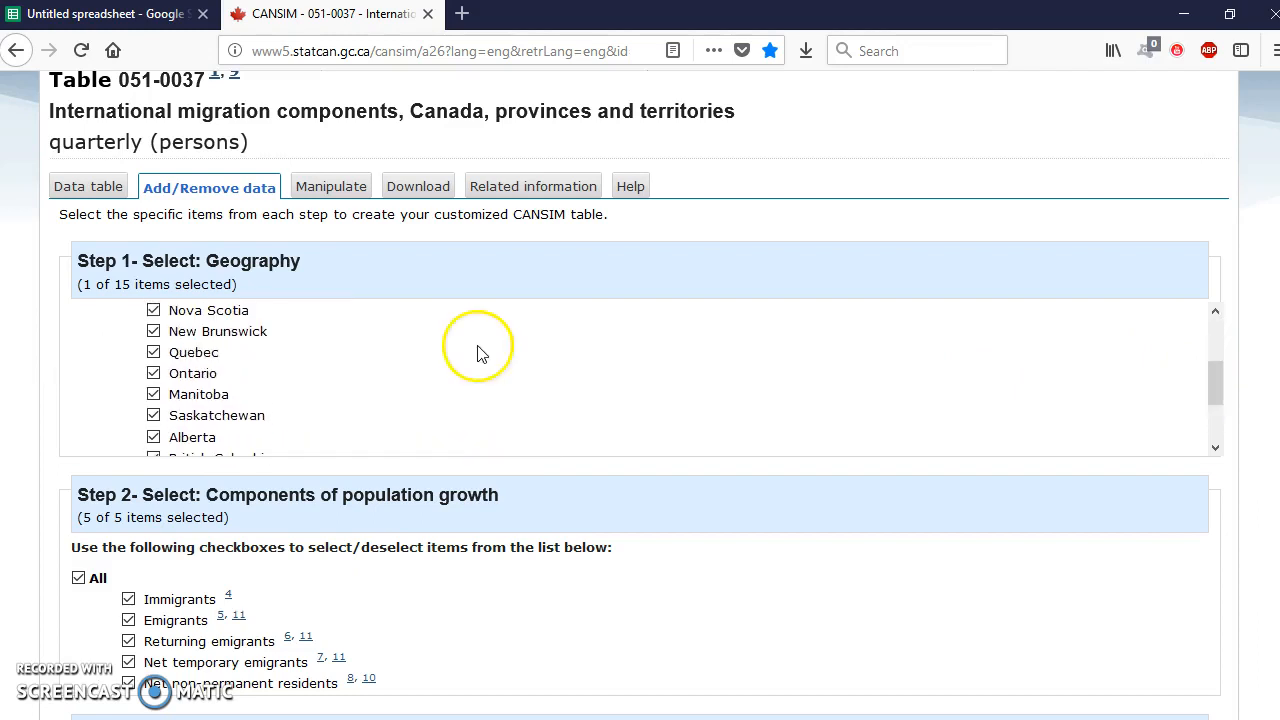
pyautogui.click(153, 352)
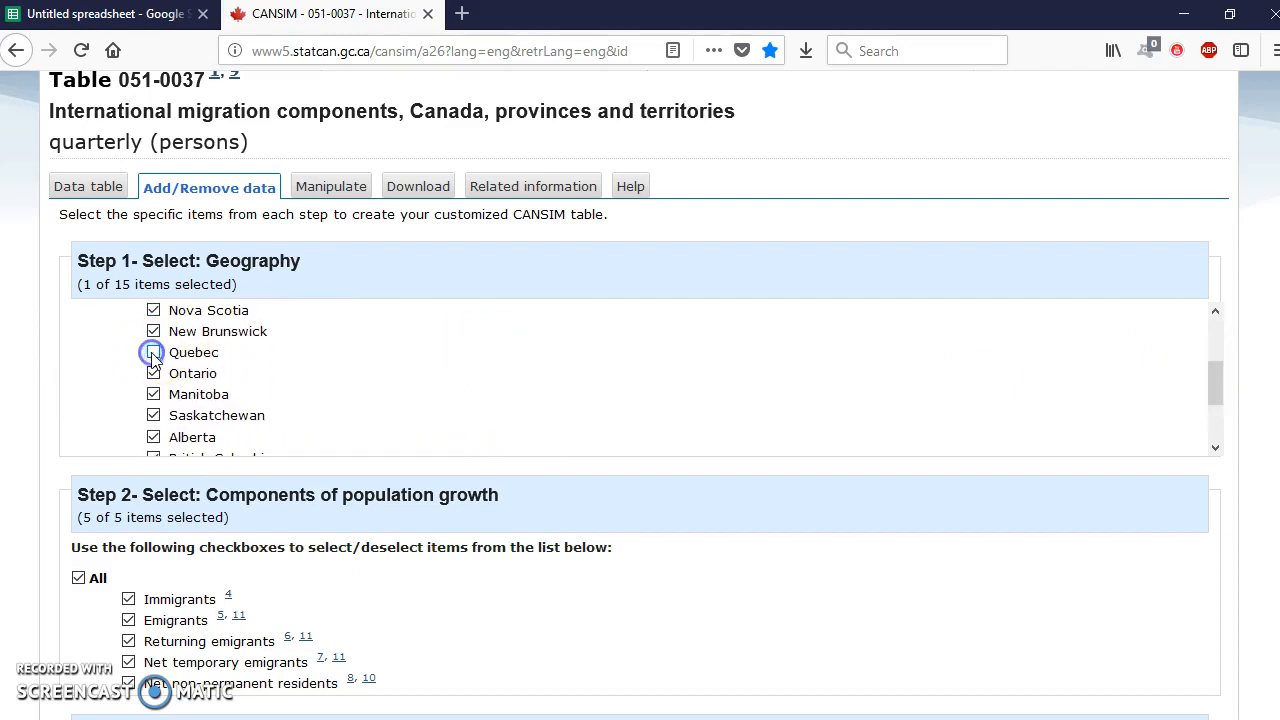
# Save the CANSIM table to the computer as a CSV file and check it in the browser's recent downloads
pyautogui.click(426, 196)
pyautogui.click(130, 548)
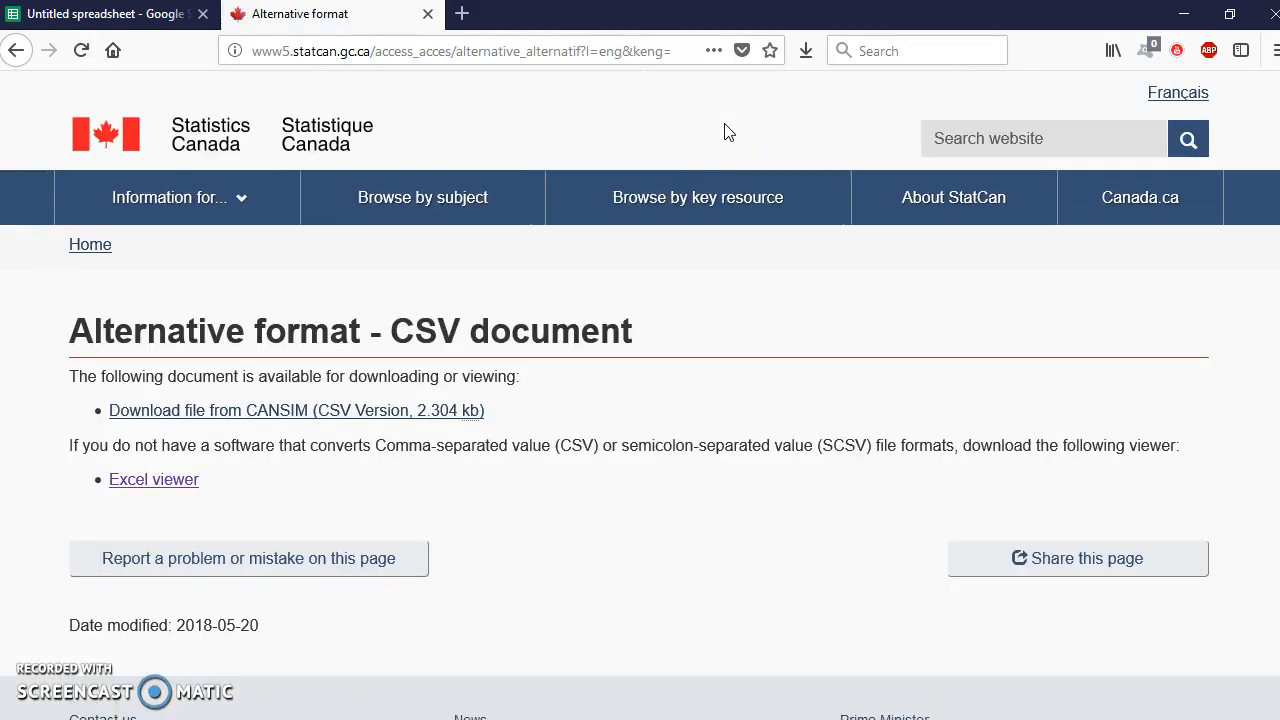
pyautogui.click(254, 411)
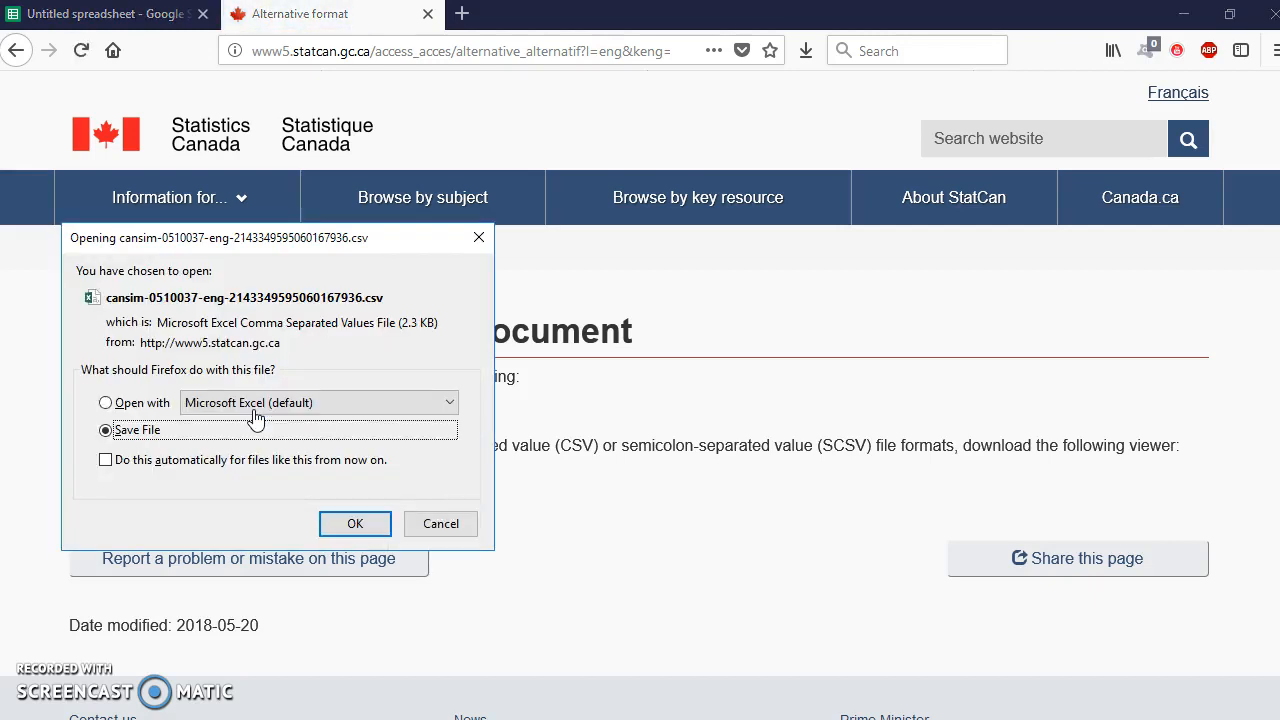
pyautogui.click(345, 528)
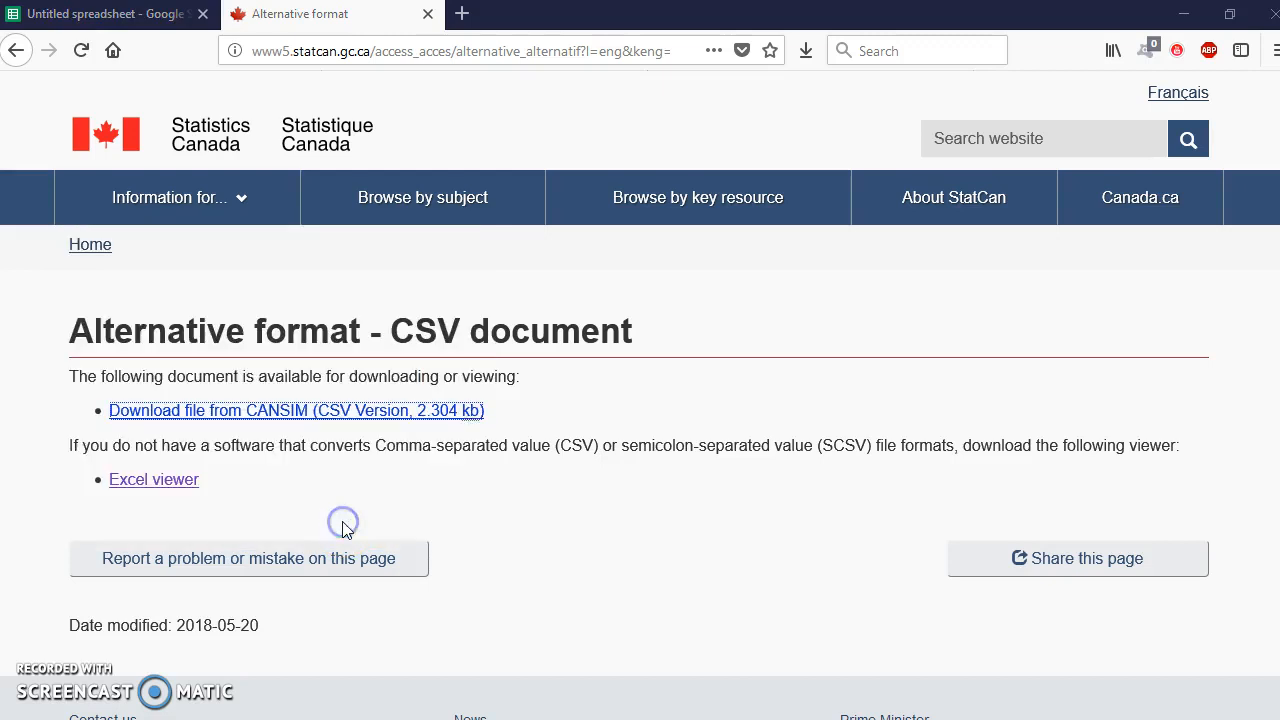
pyautogui.click(806, 62)
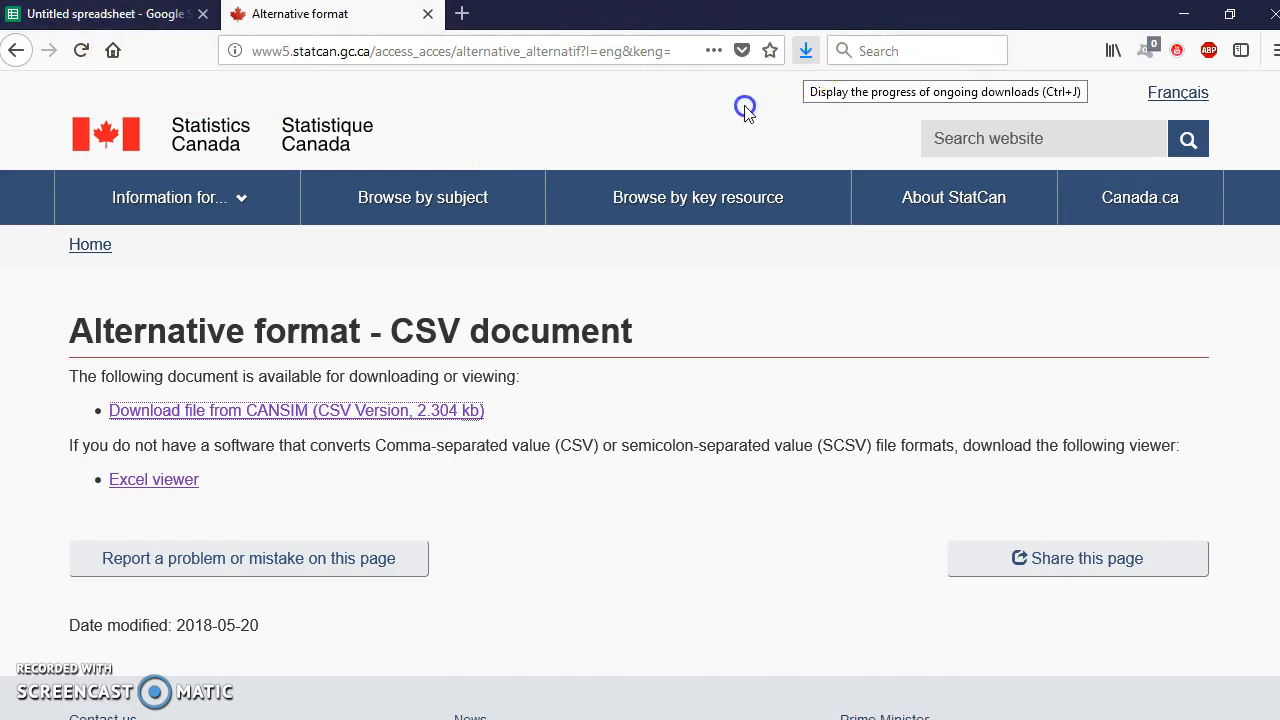
pyautogui.click(806, 50)
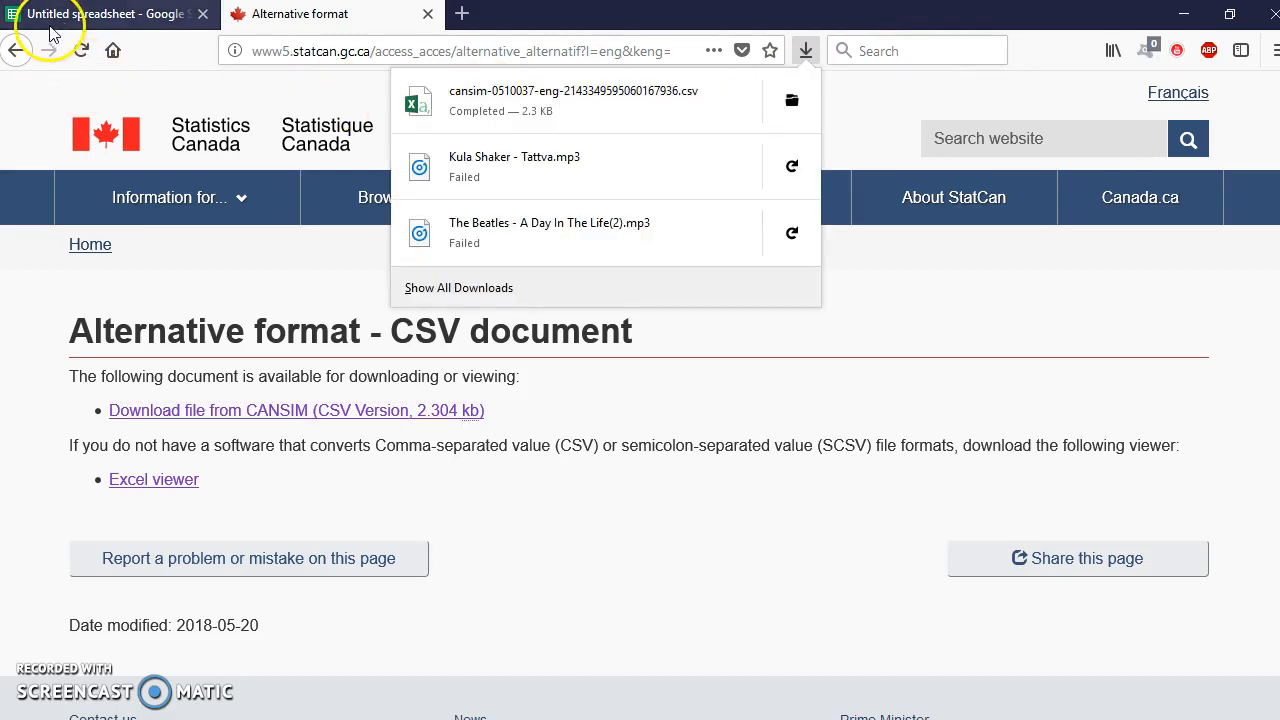
# Switch to the untitled Google Sheets spreadsheet and start opening a file by uploading it from the computer
pyautogui.click(90, 15)
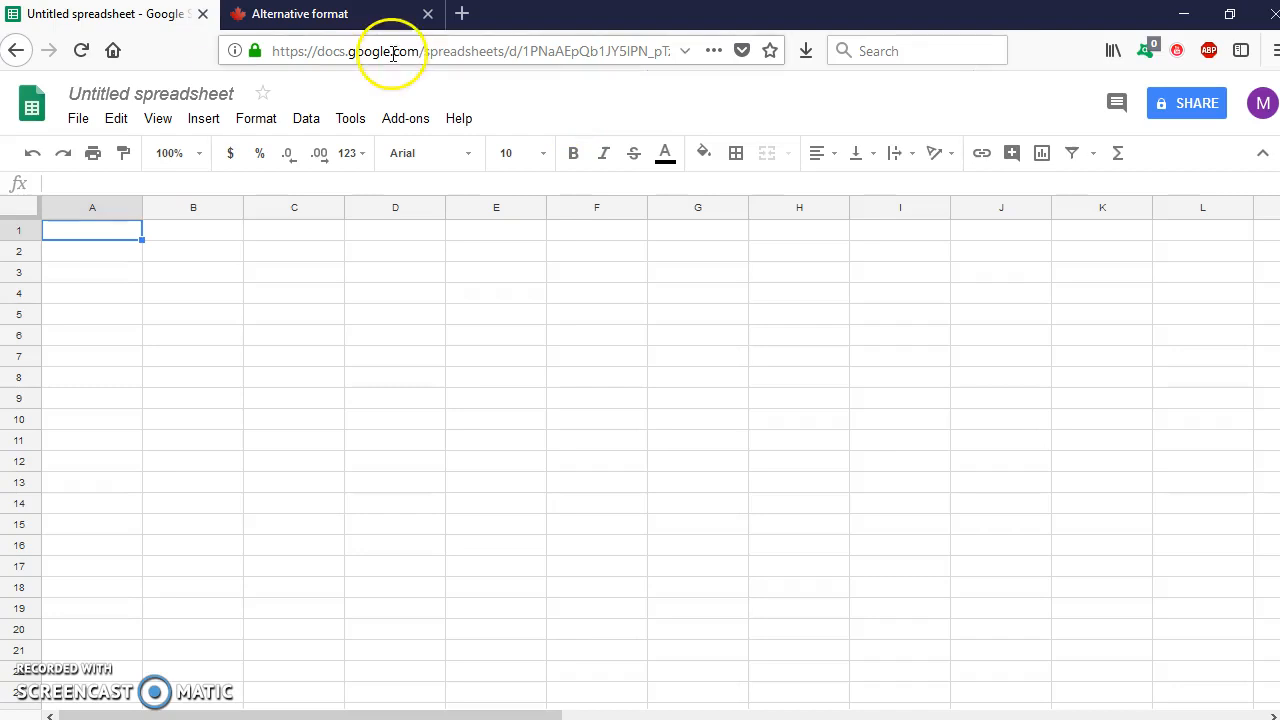
pyautogui.click(74, 120)
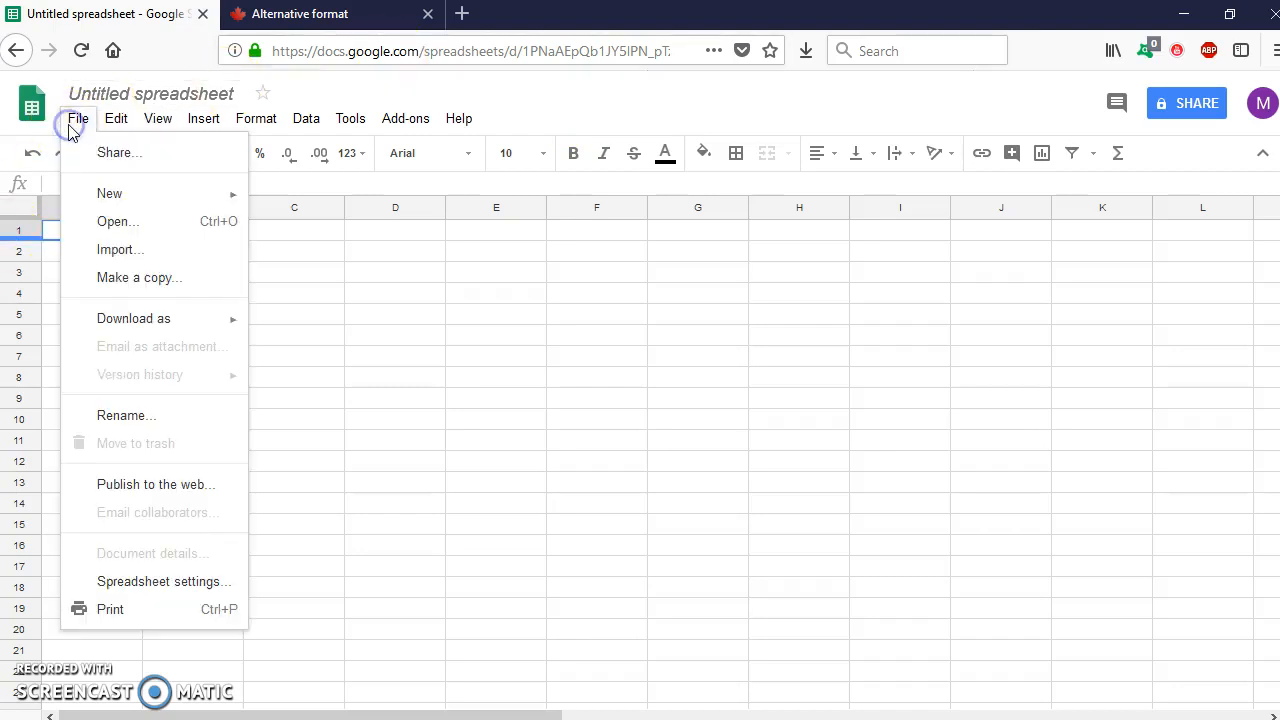
pyautogui.click(126, 221)
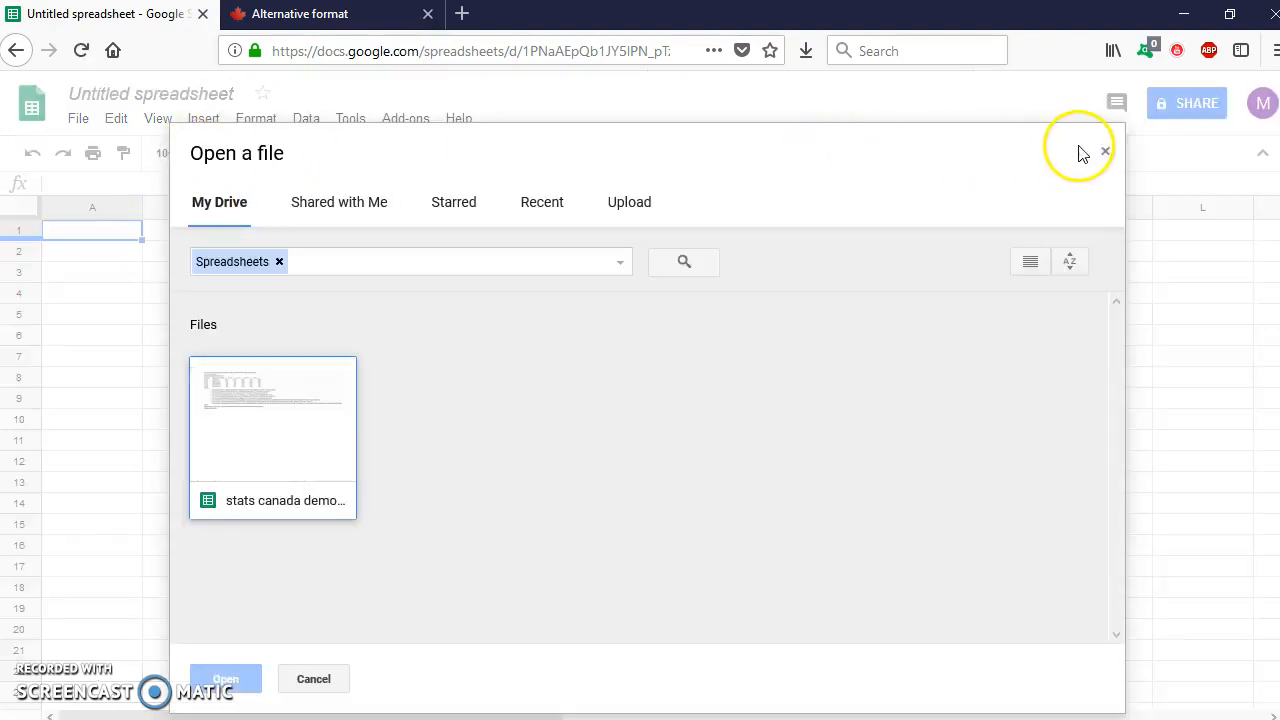
pyautogui.click(648, 206)
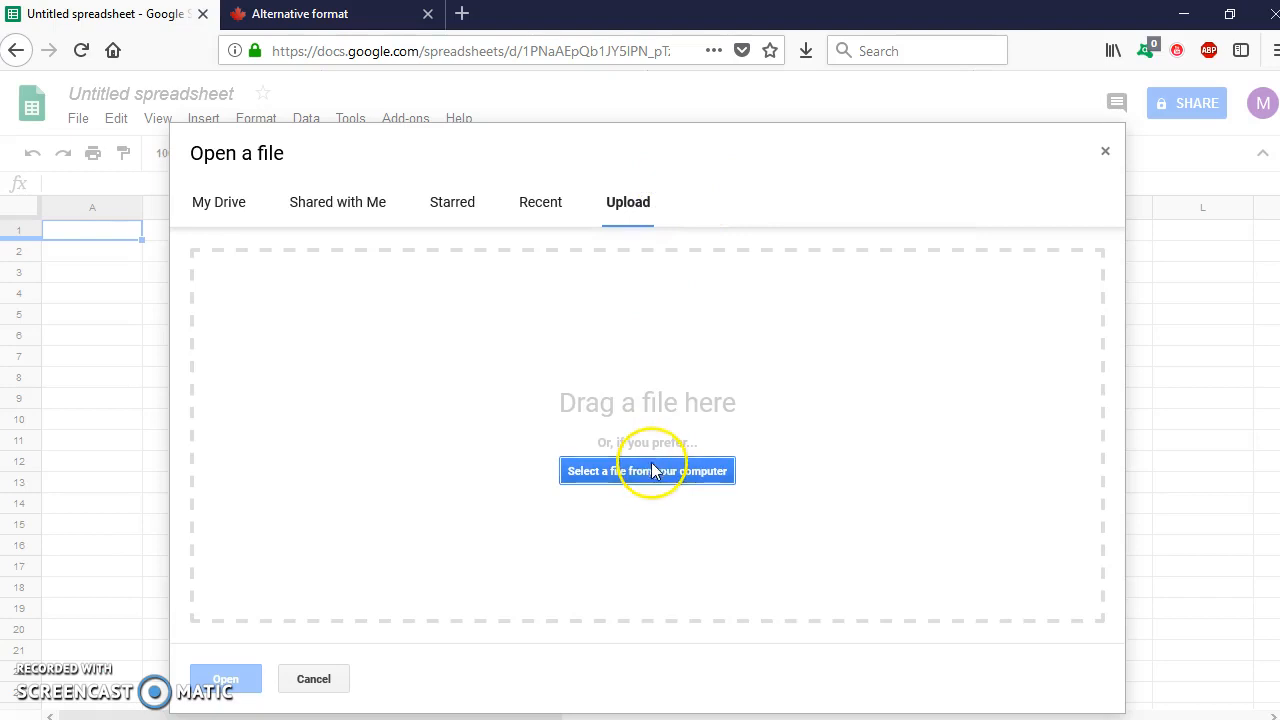
pyautogui.click(650, 476)
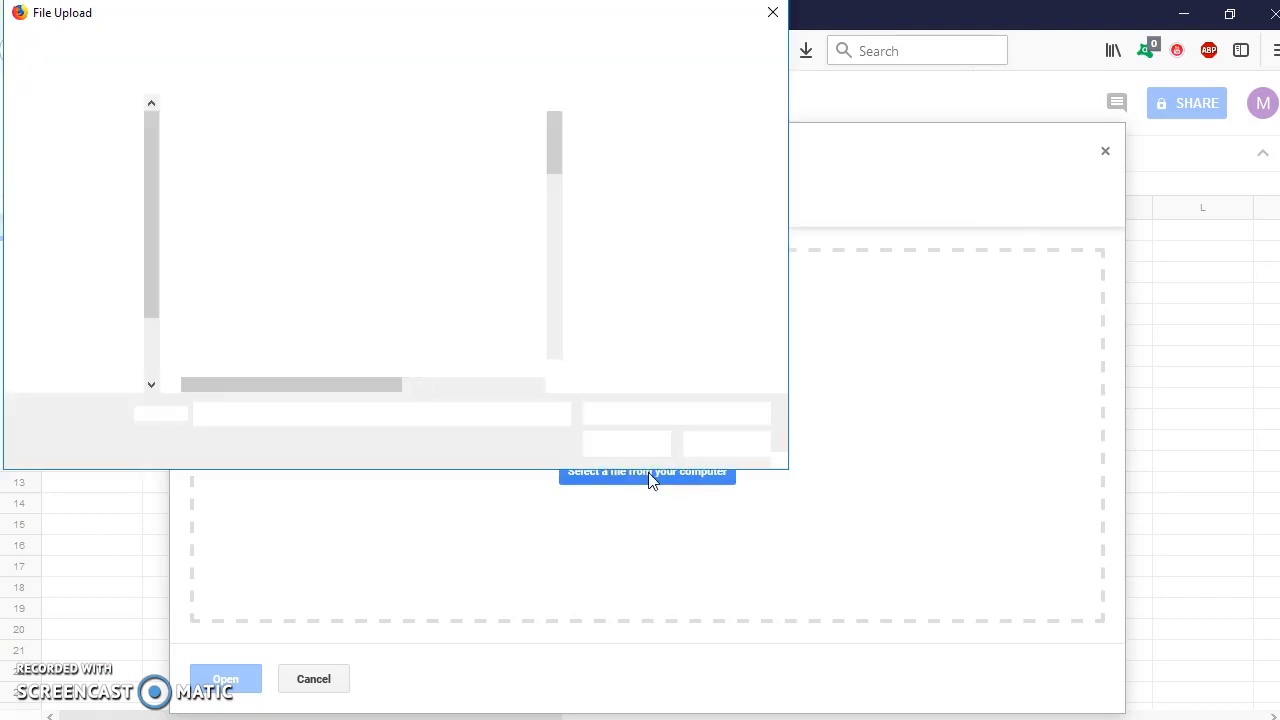
# Try to find the downloaded CSV by browsing the Downloads folder and searching it for cansim
pyautogui.scroll(-4, 97, 204)
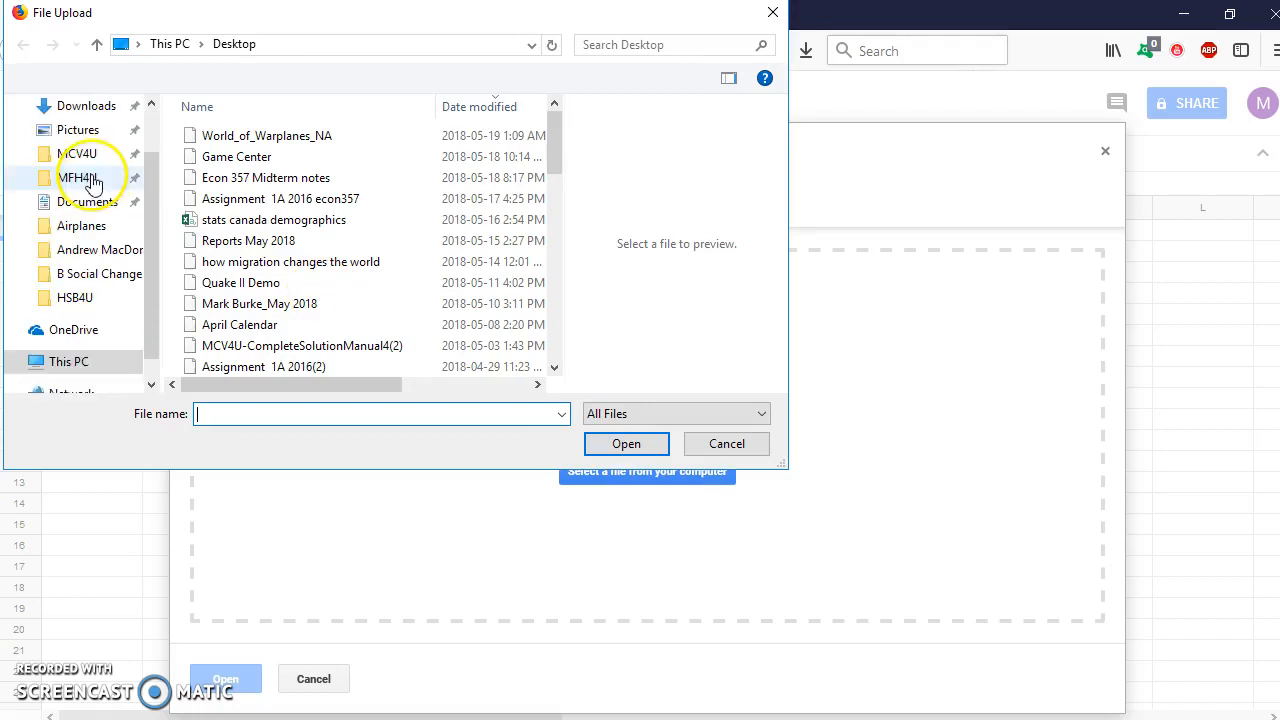
pyautogui.click(86, 263)
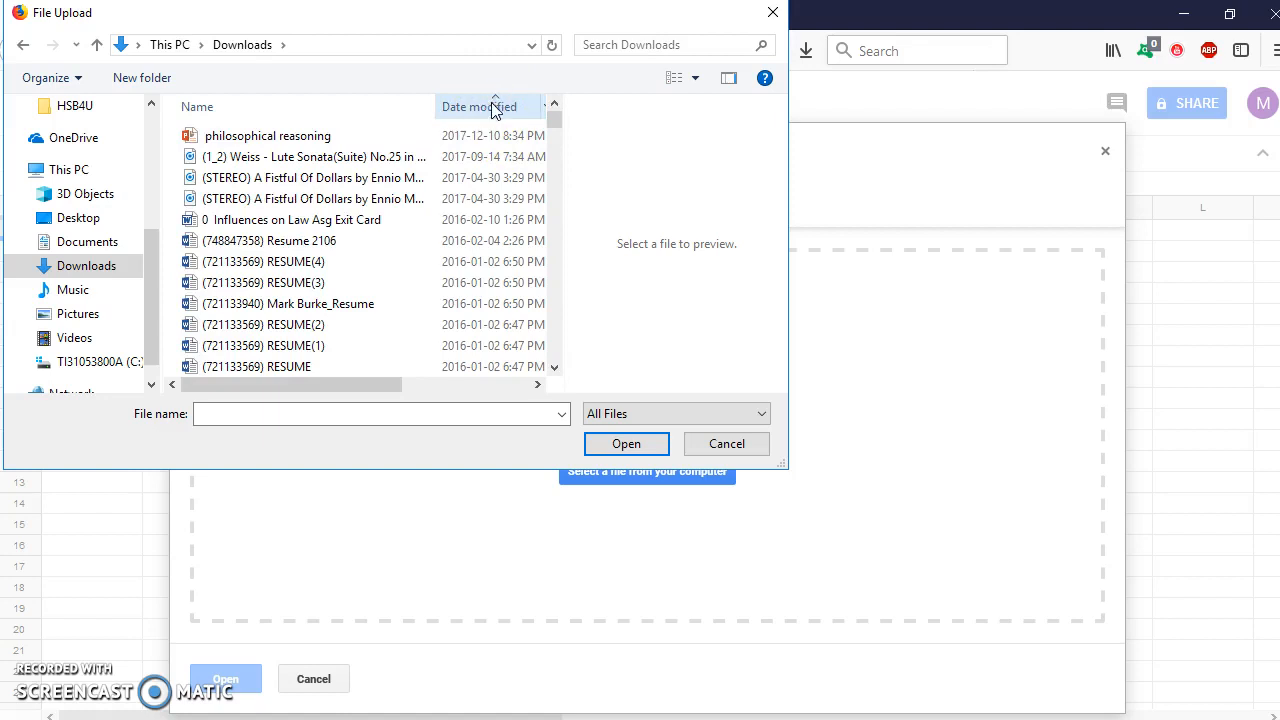
pyautogui.moveTo(555, 124)
pyautogui.mouseDown()
pyautogui.moveTo(555, 193)
pyautogui.moveTo(556, 107)
pyautogui.mouseUp()
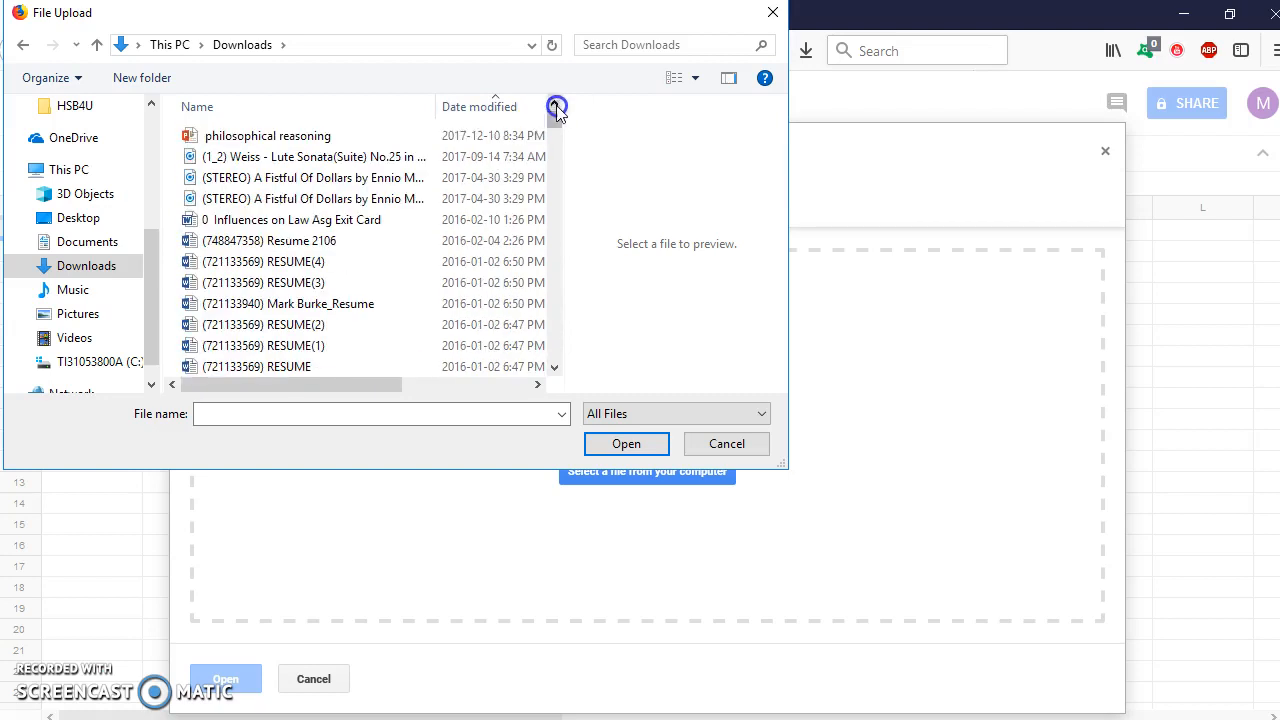
pyautogui.click(505, 106)
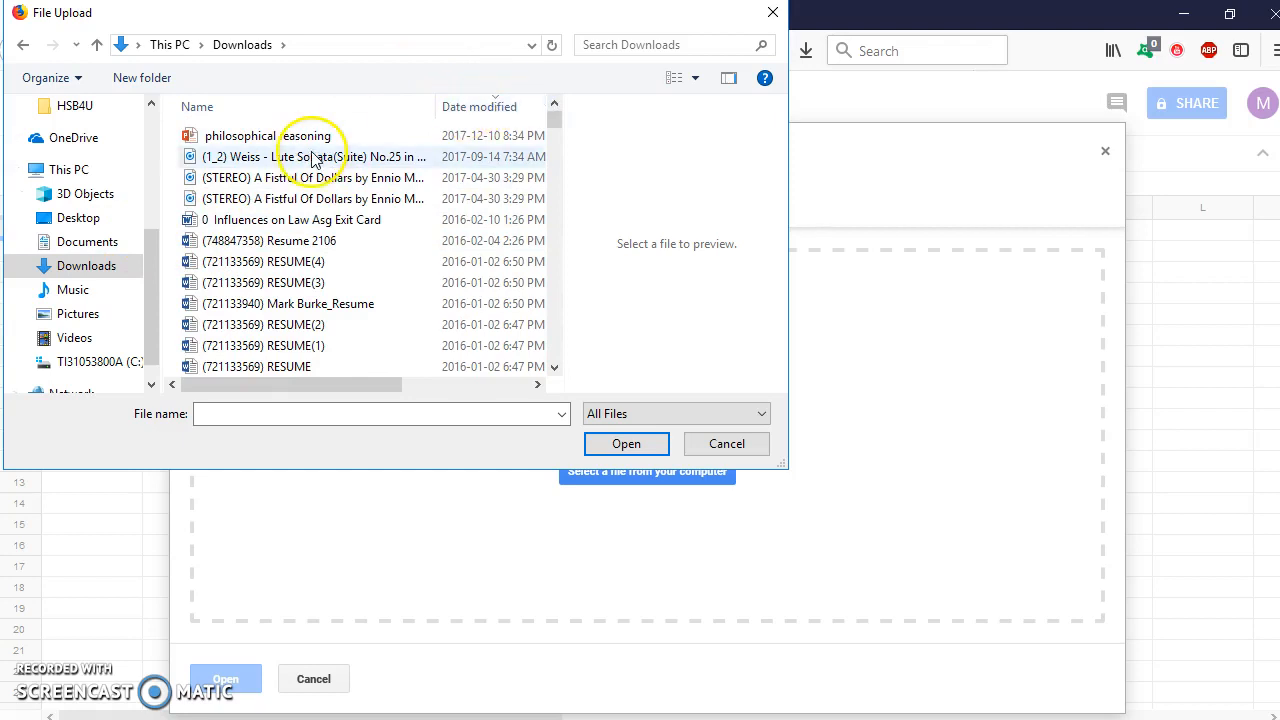
pyautogui.moveTo(556, 115); pyautogui.dragTo(552, 246)
pyautogui.scroll(10, 545, 328)
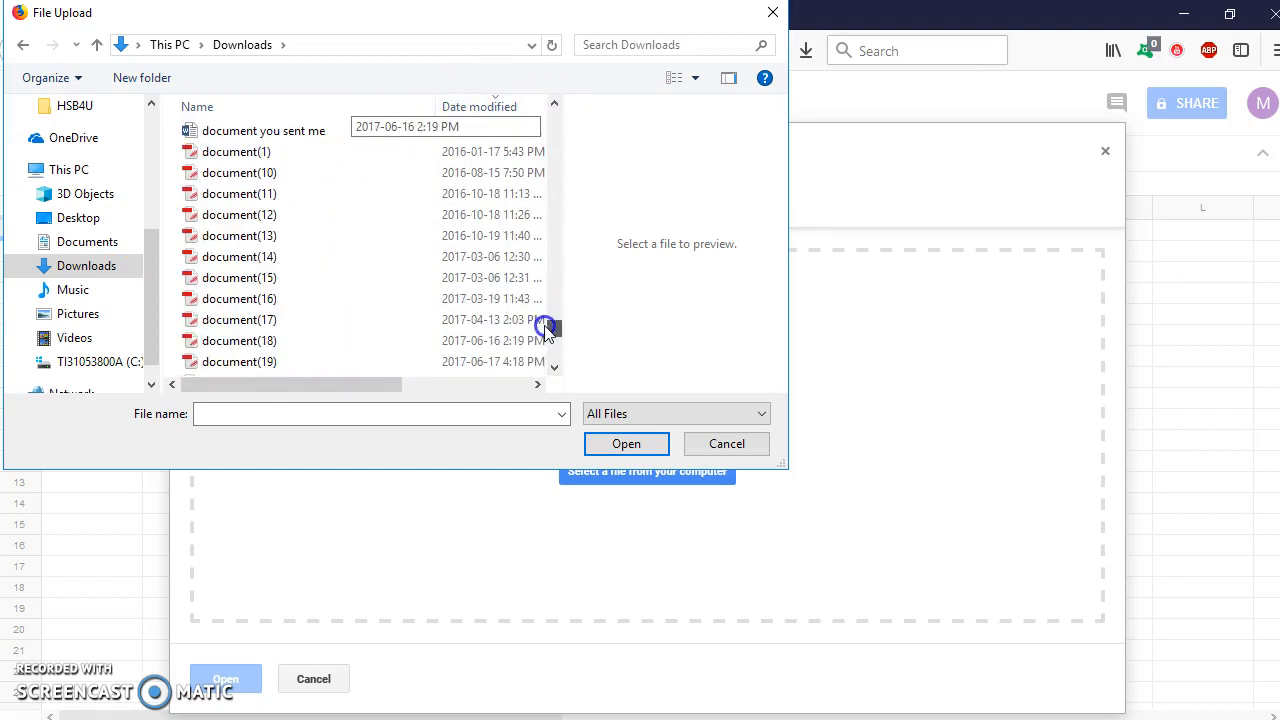
pyautogui.click(636, 46)
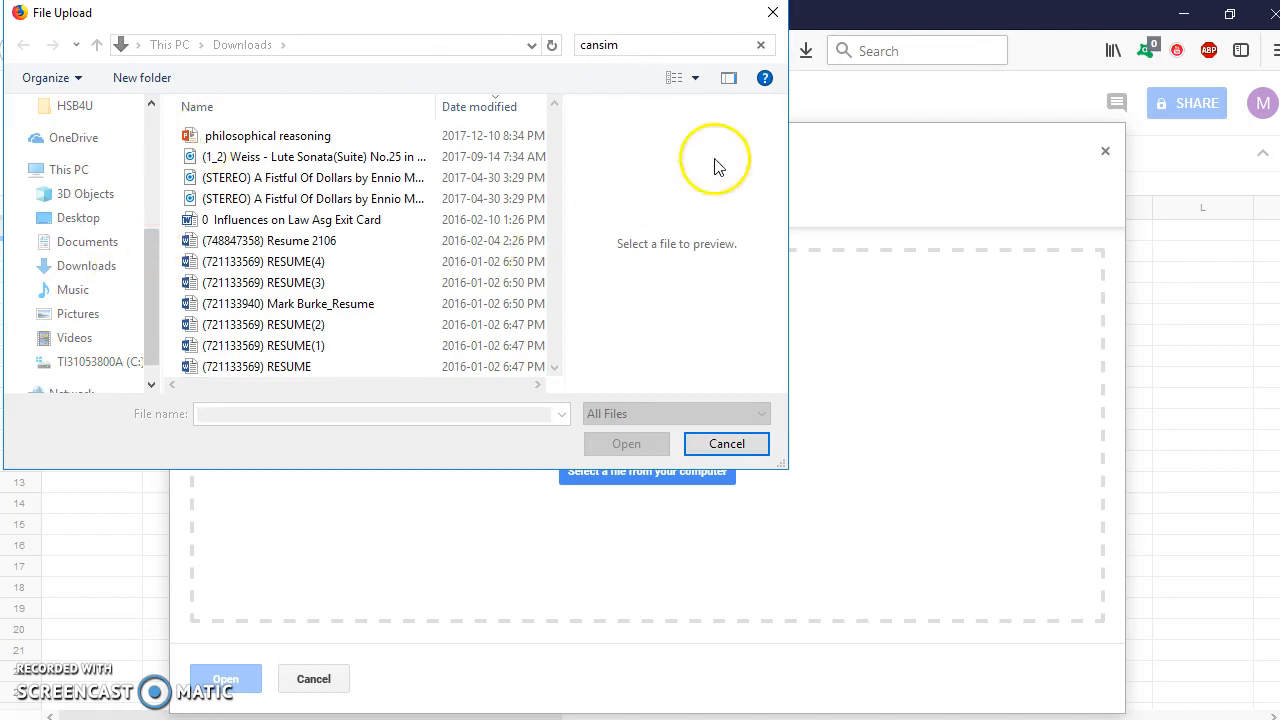
pyautogui.click(729, 447)
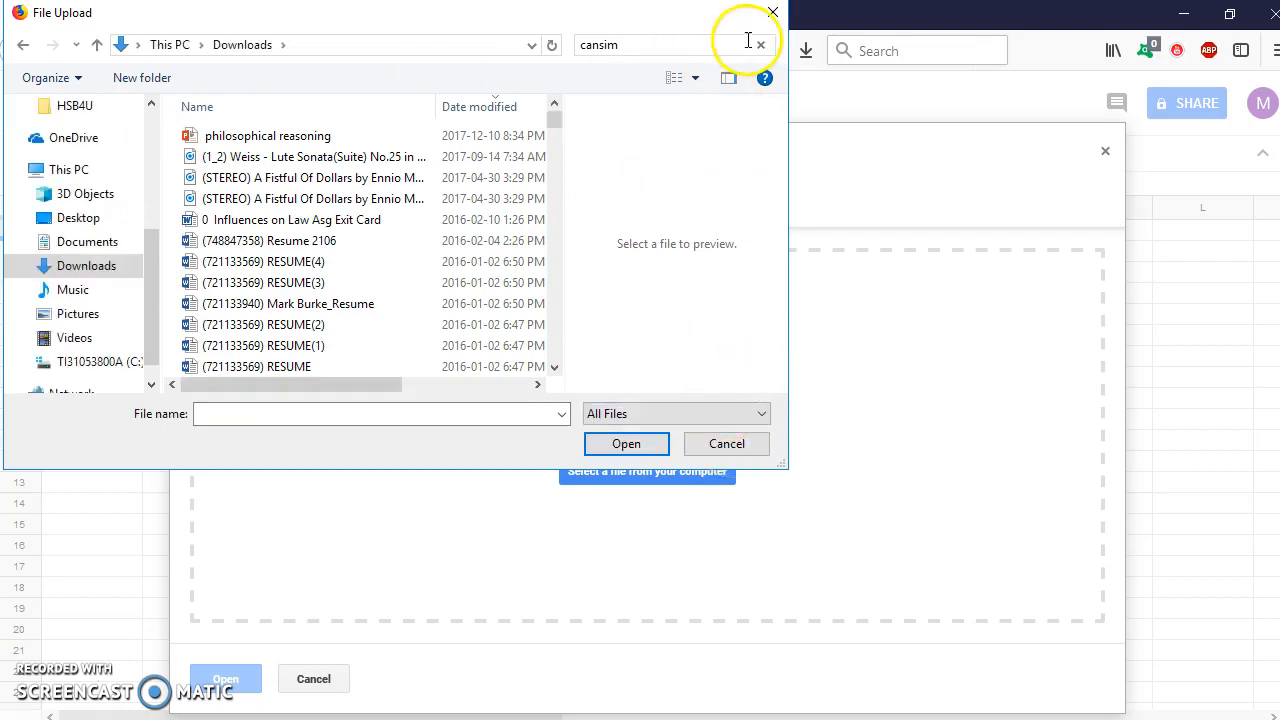
pyautogui.click(771, 17)
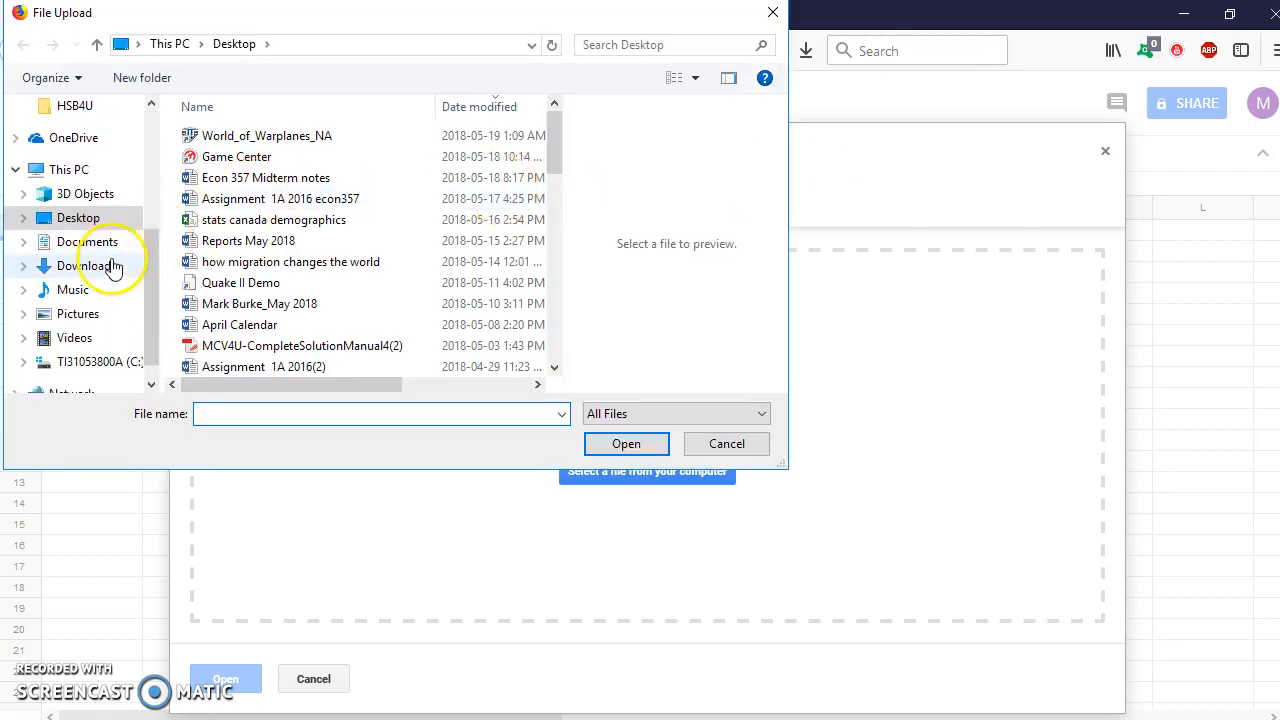
# Search the Downloads folder for cansim and open the most recent cansim-0510037 CSV file for upload
pyautogui.click(104, 265)
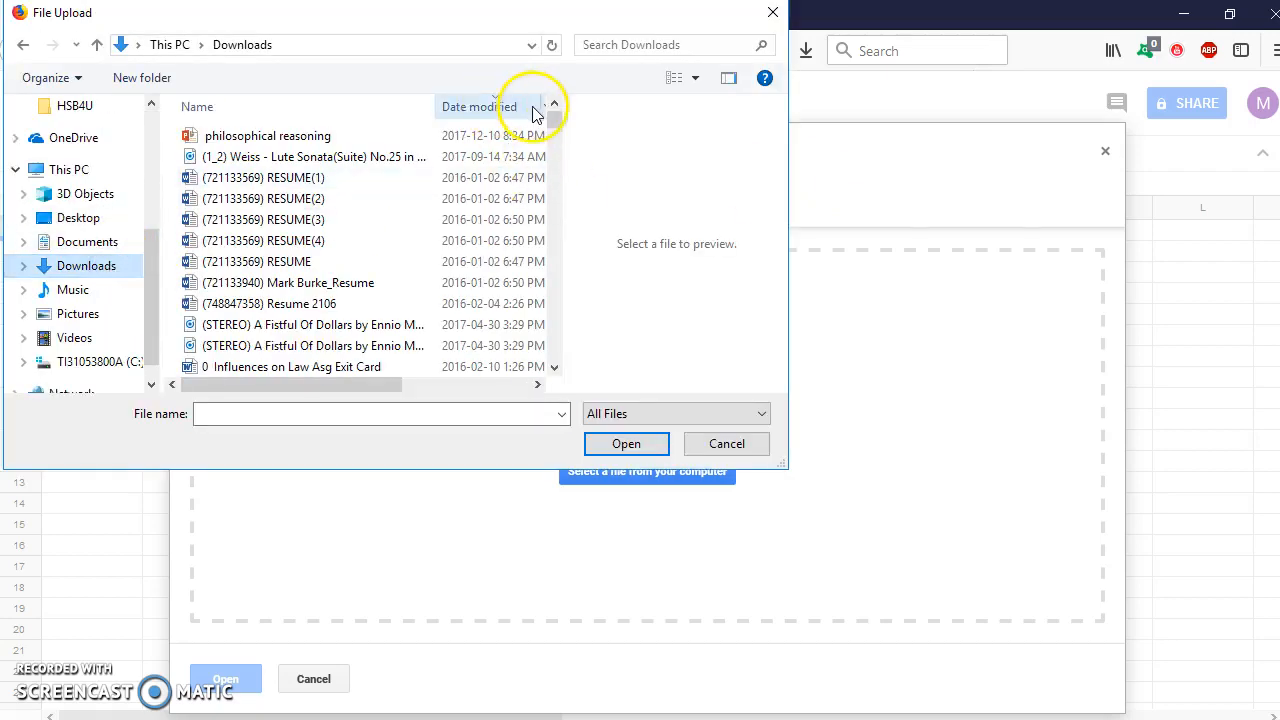
pyautogui.moveTo(554, 114)
pyautogui.mouseDown()
pyautogui.moveTo(554, 134)
pyautogui.moveTo(556, 112)
pyautogui.mouseUp()
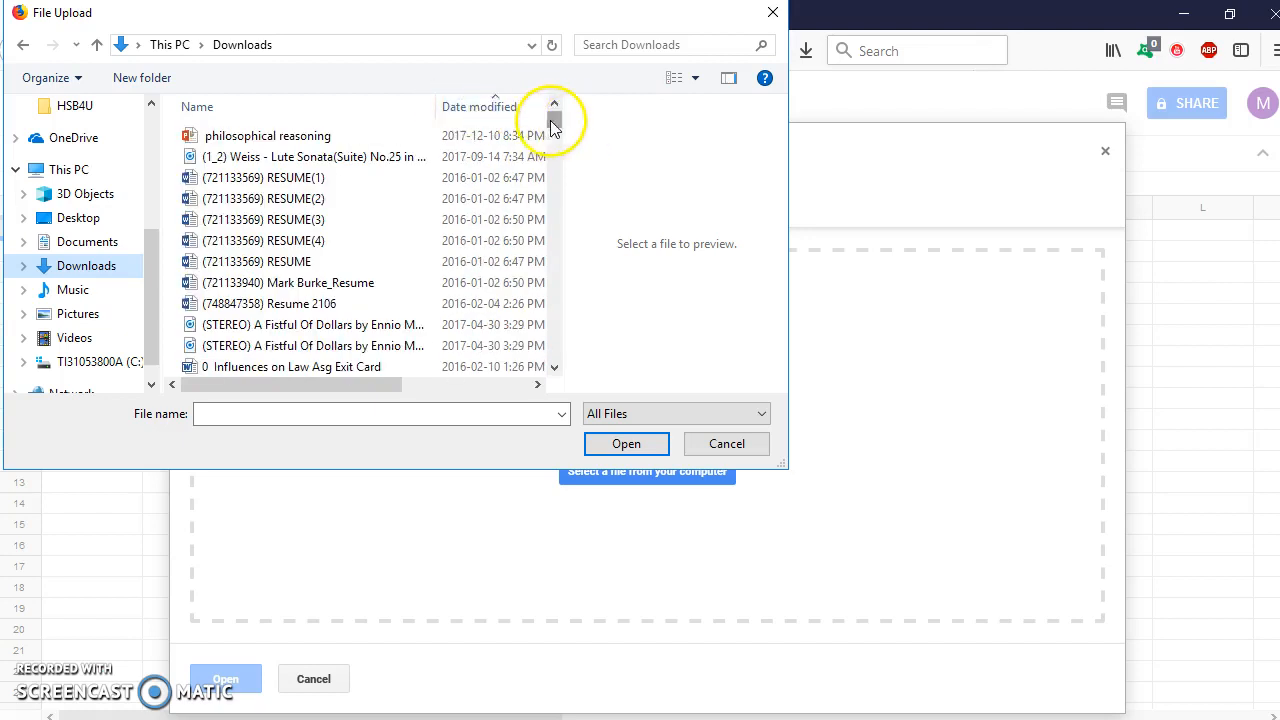
pyautogui.moveTo(554, 116); pyautogui.dragTo(457, 89)
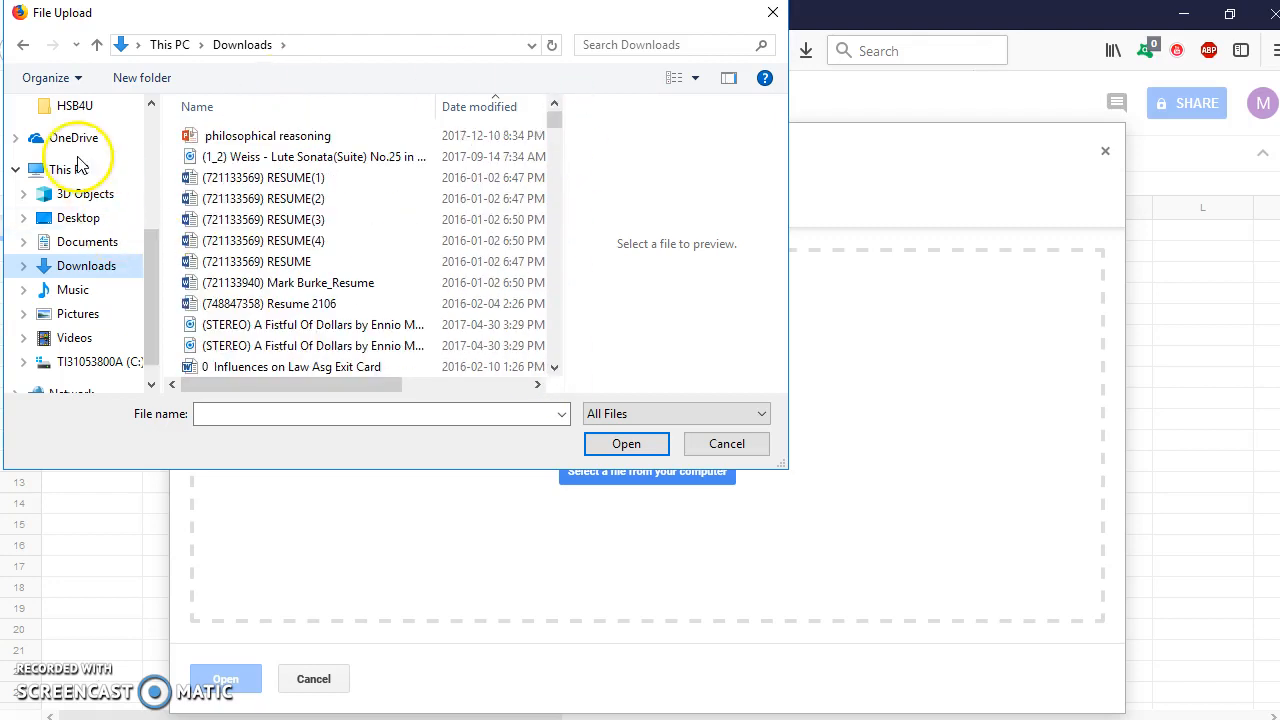
pyautogui.moveTo(150, 242); pyautogui.dragTo(150, 103)
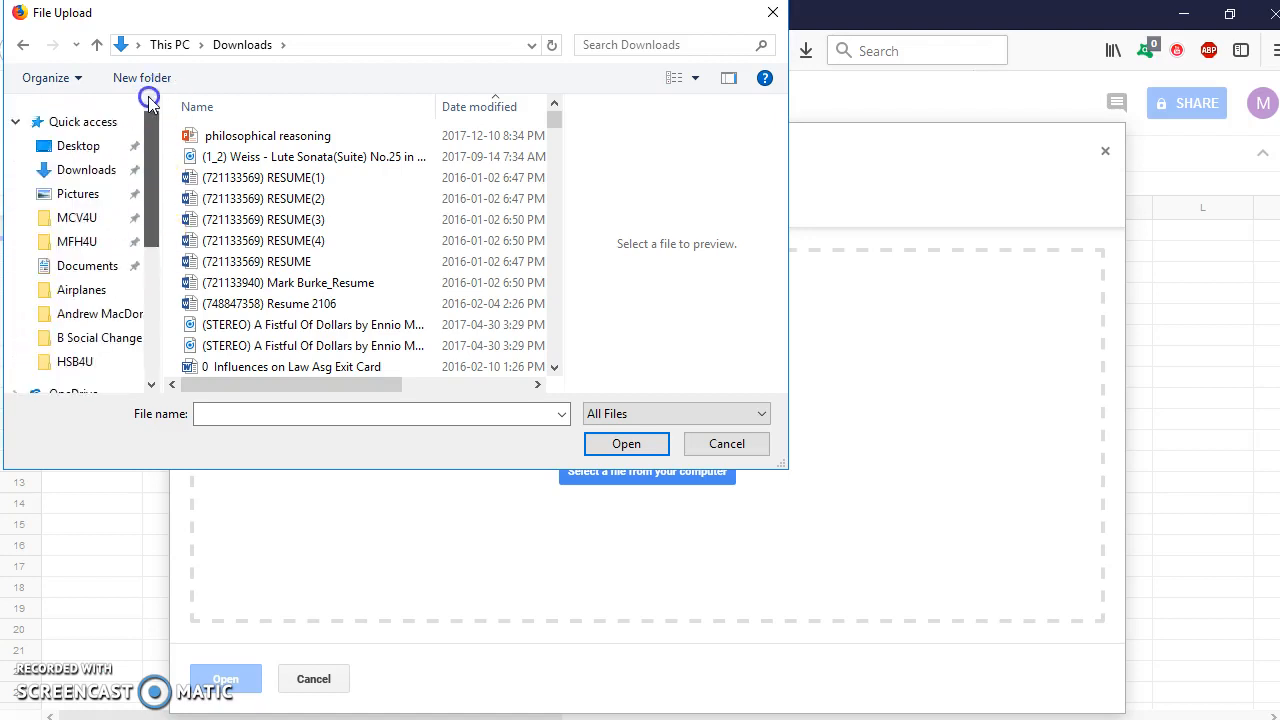
pyautogui.click(95, 171)
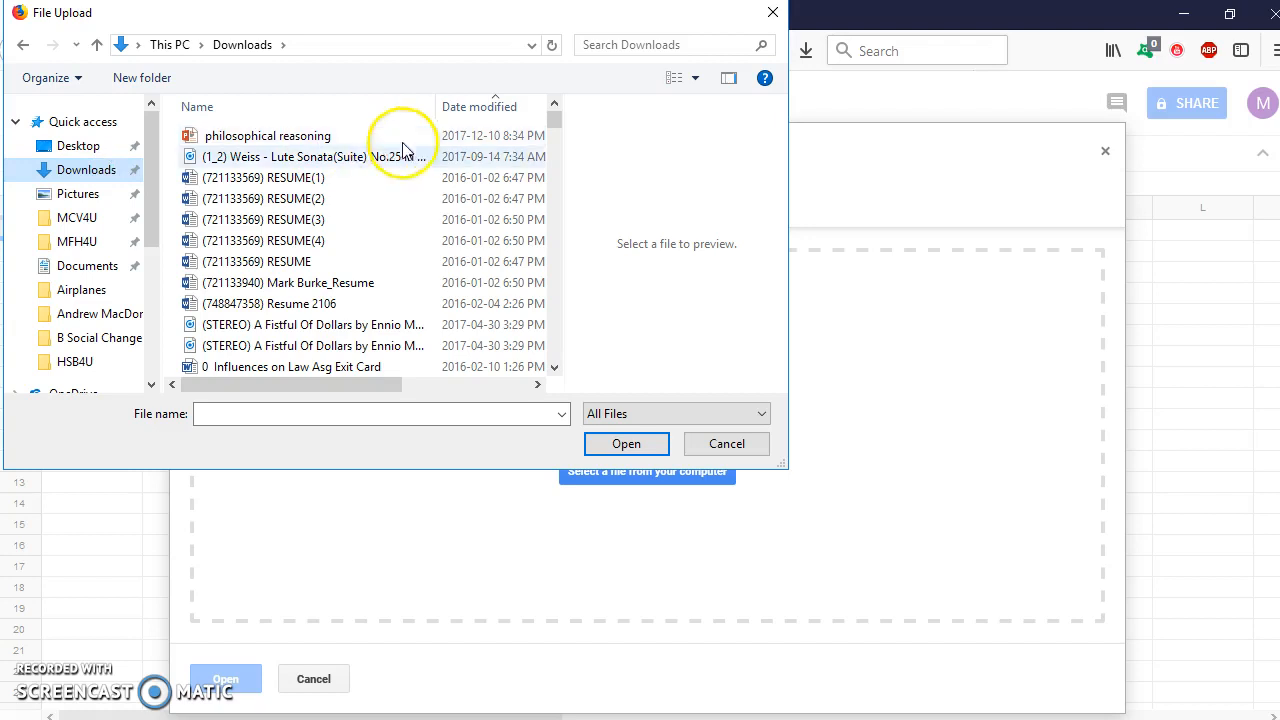
pyautogui.click(101, 175)
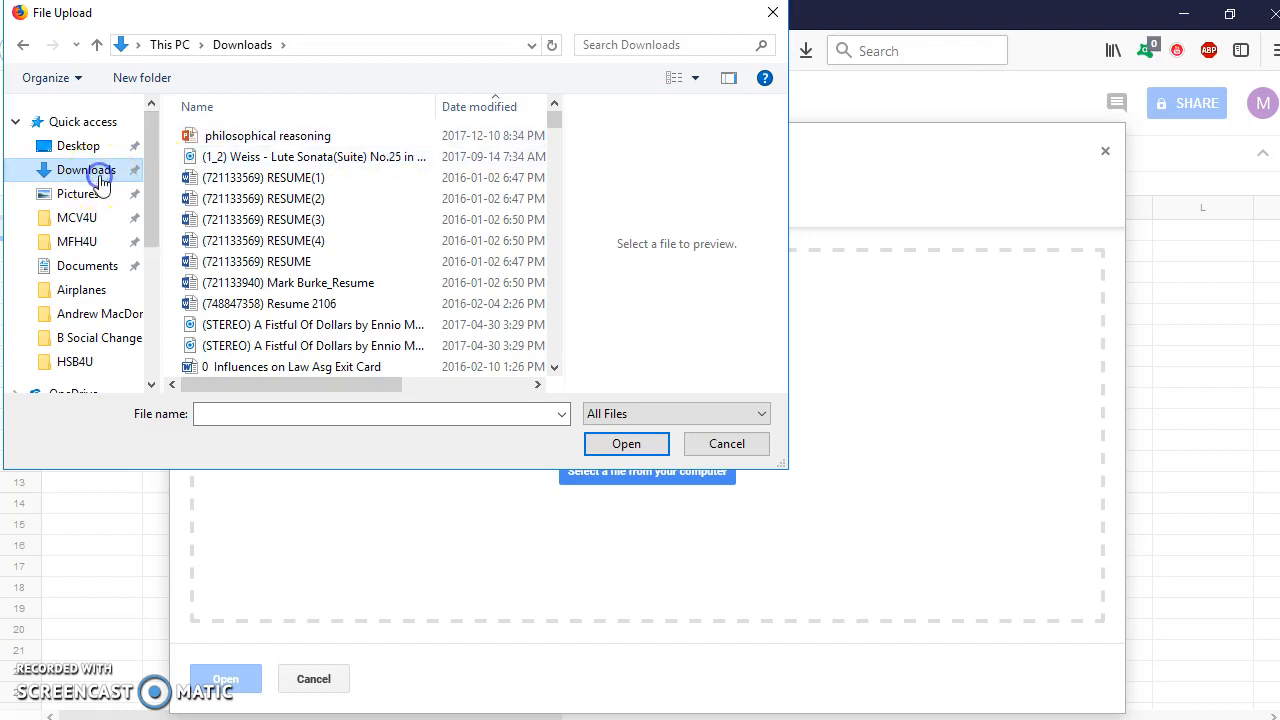
pyautogui.click(603, 47)
pyautogui.click(596, 68)
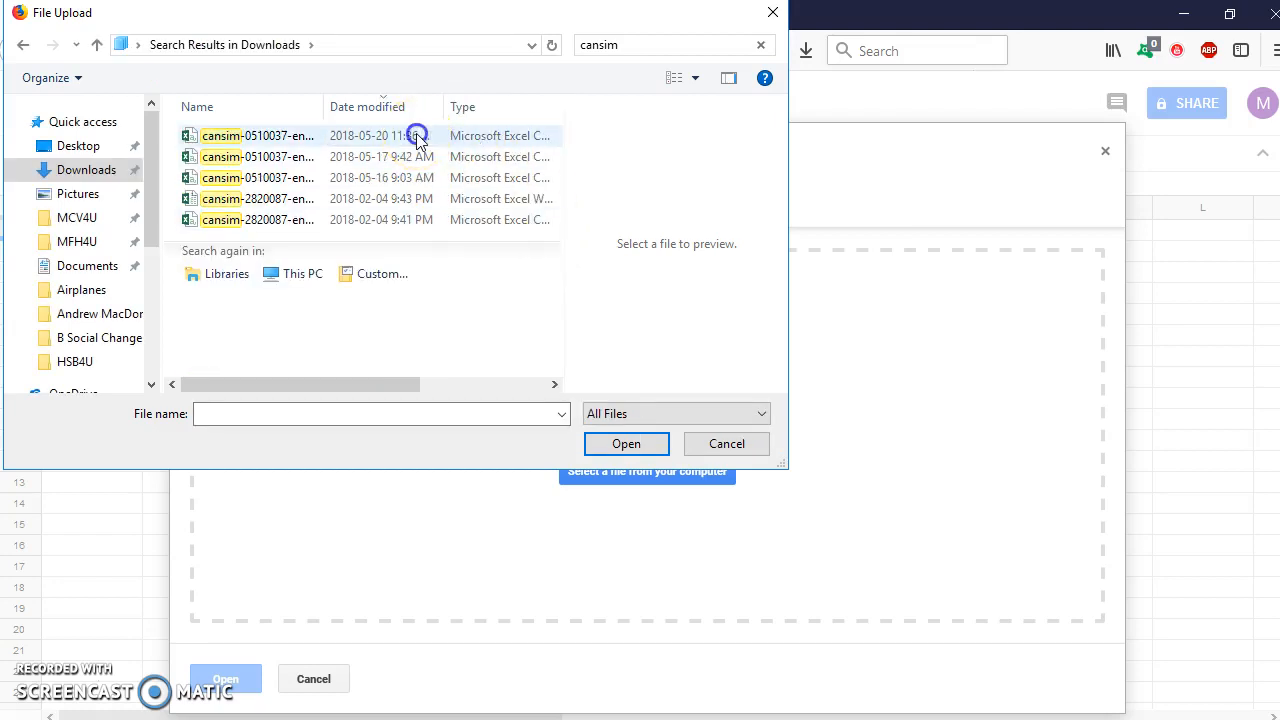
pyautogui.click(345, 138)
pyautogui.click(620, 446)
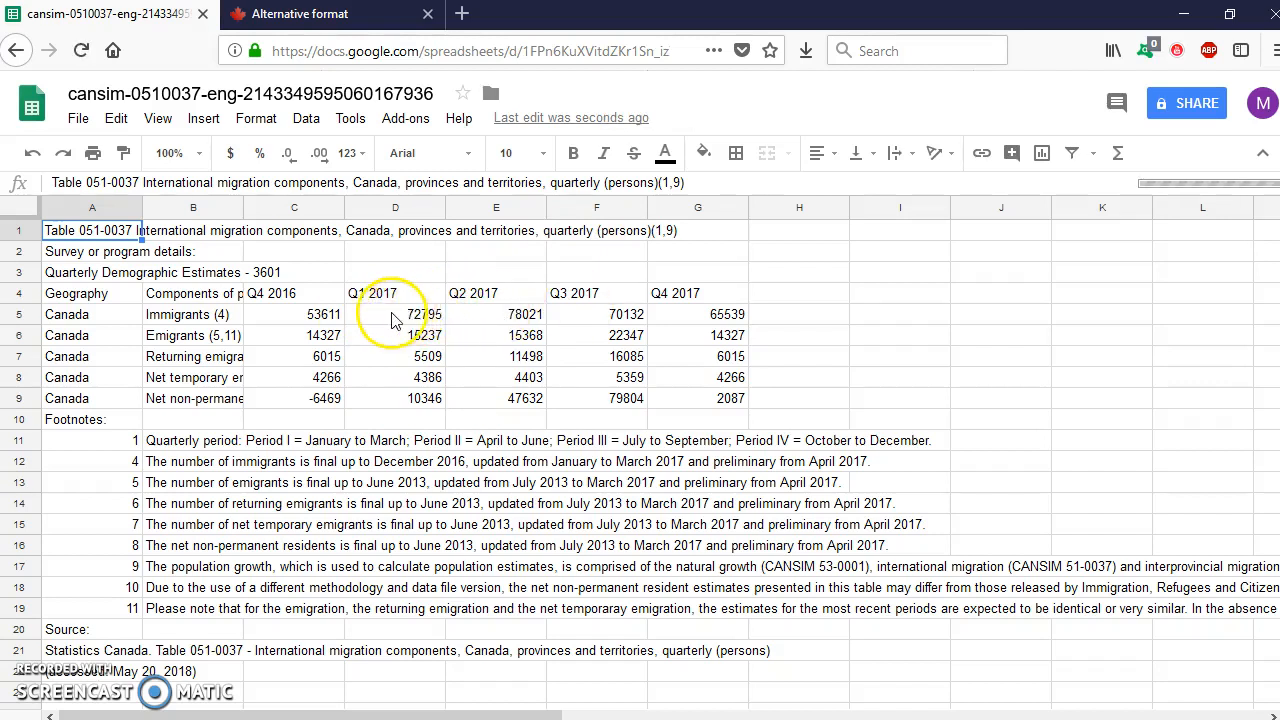
# Total the Canada immigrants figures for Q1 to Q4 2017 with SUM(D5:G5) in cell H5 and check the resulting cell
pyautogui.moveTo(405, 320); pyautogui.dragTo(725, 320)
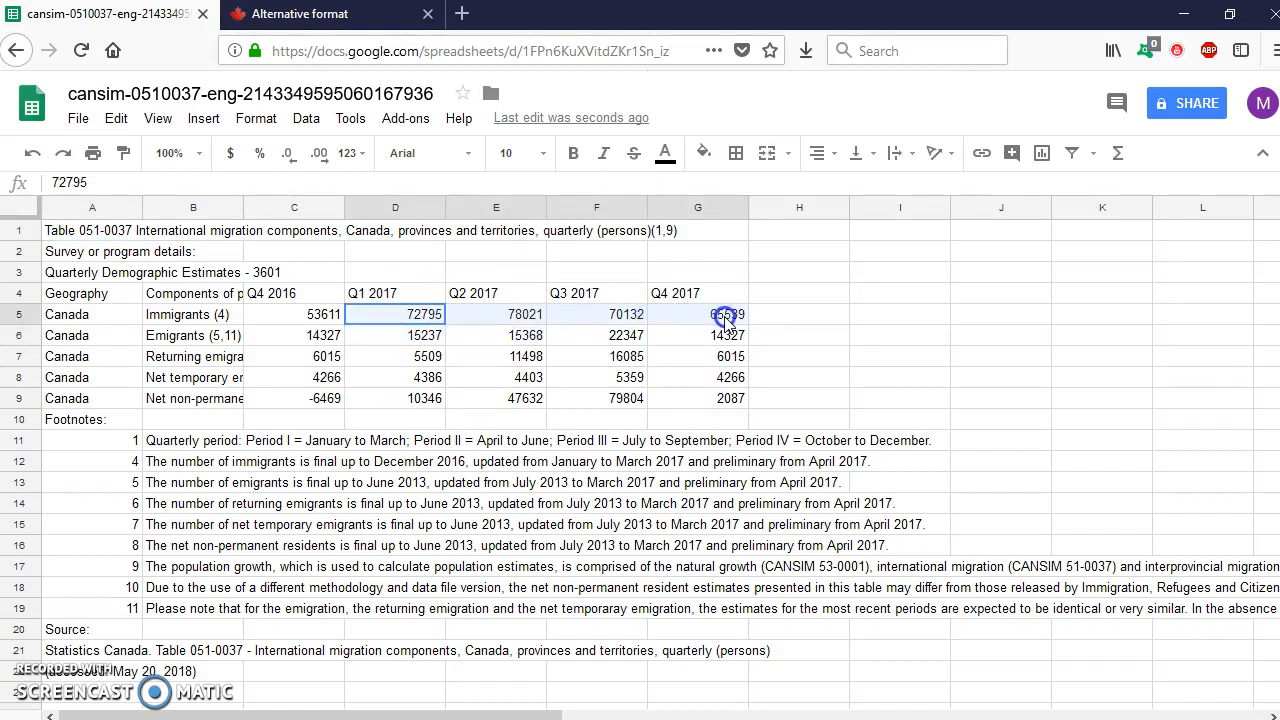
pyautogui.moveTo(735, 325); pyautogui.dragTo(728, 318)
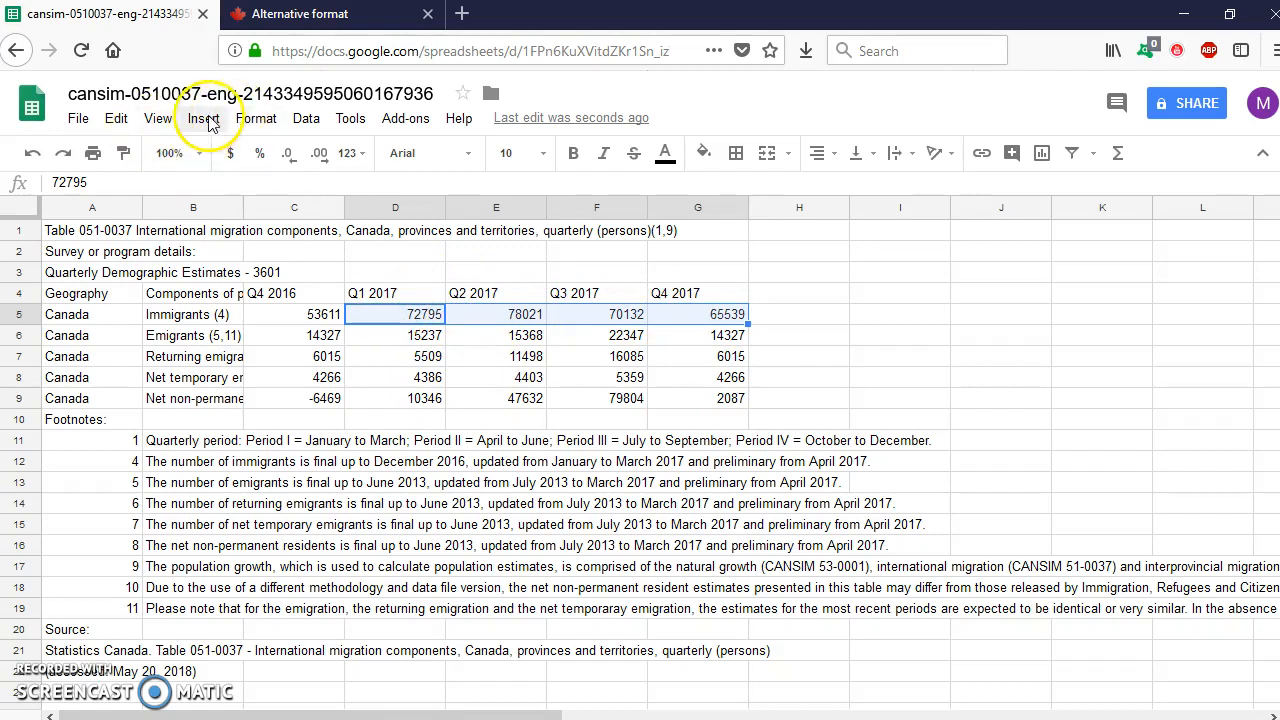
pyautogui.click(126, 121)
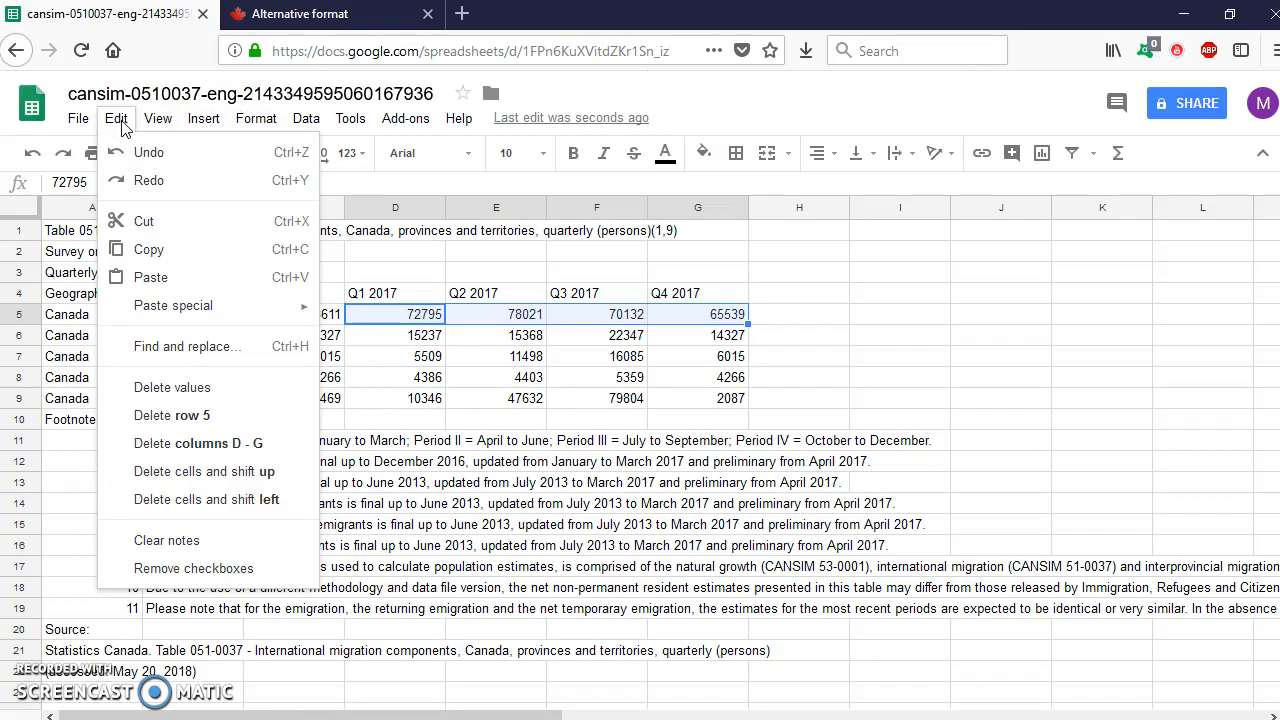
pyautogui.click(92, 122)
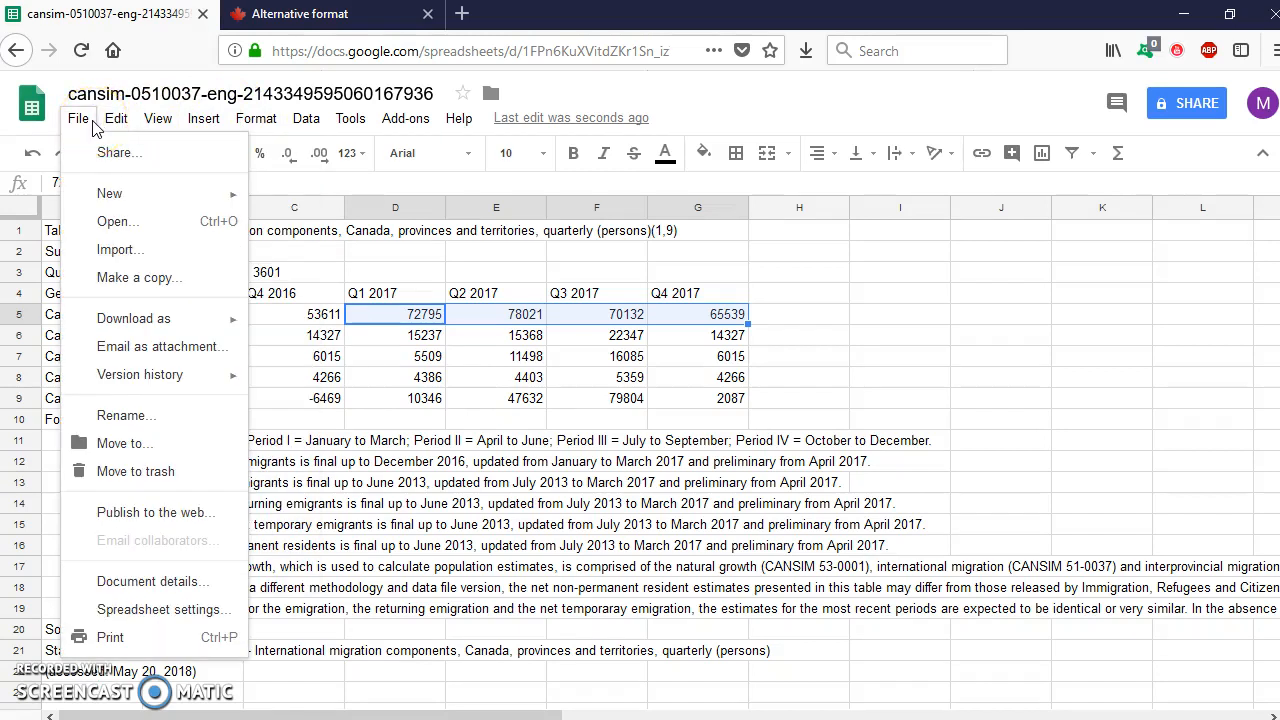
pyautogui.click(196, 122)
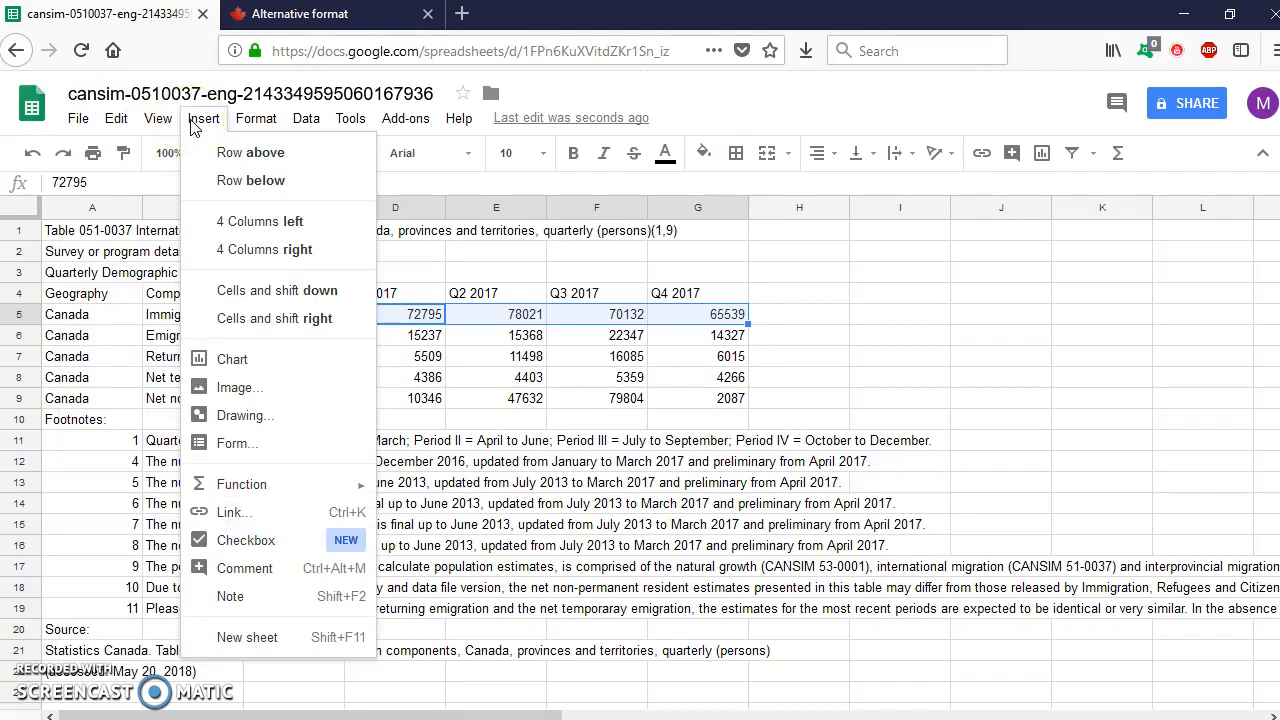
pyautogui.click(300, 488)
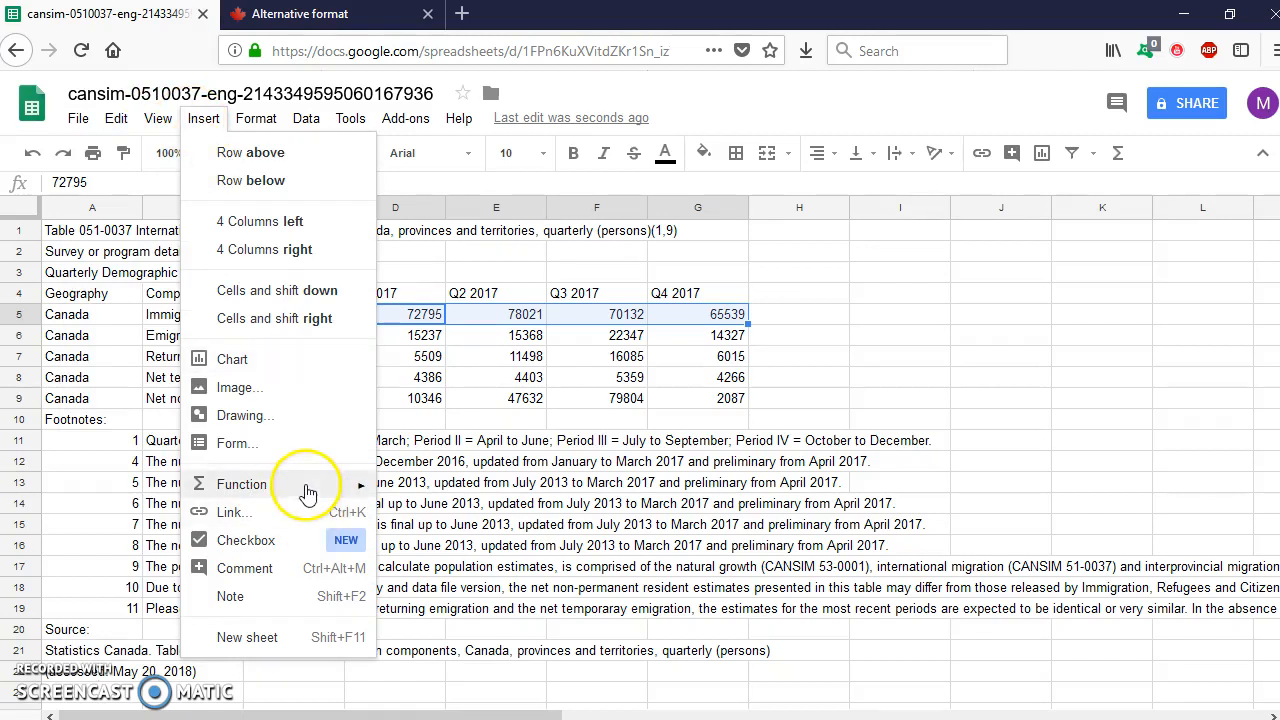
pyautogui.click(430, 493)
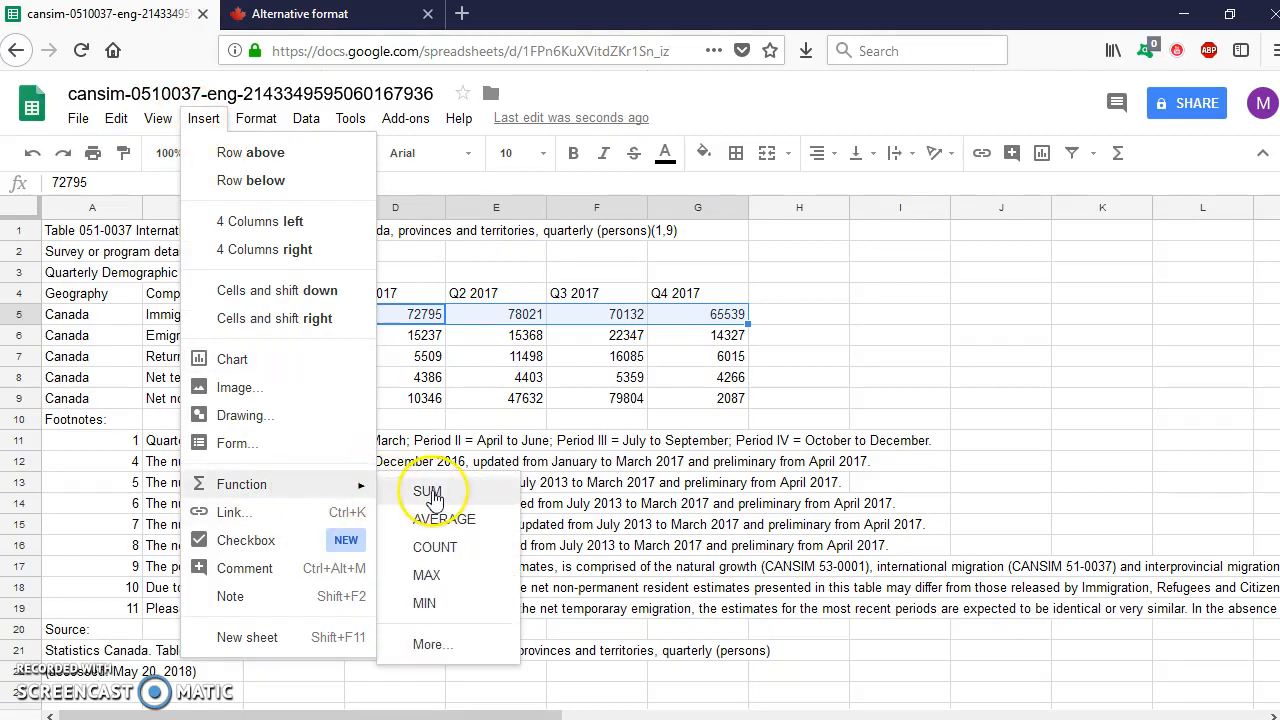
pyautogui.click(428, 493)
pyautogui.click(835, 318)
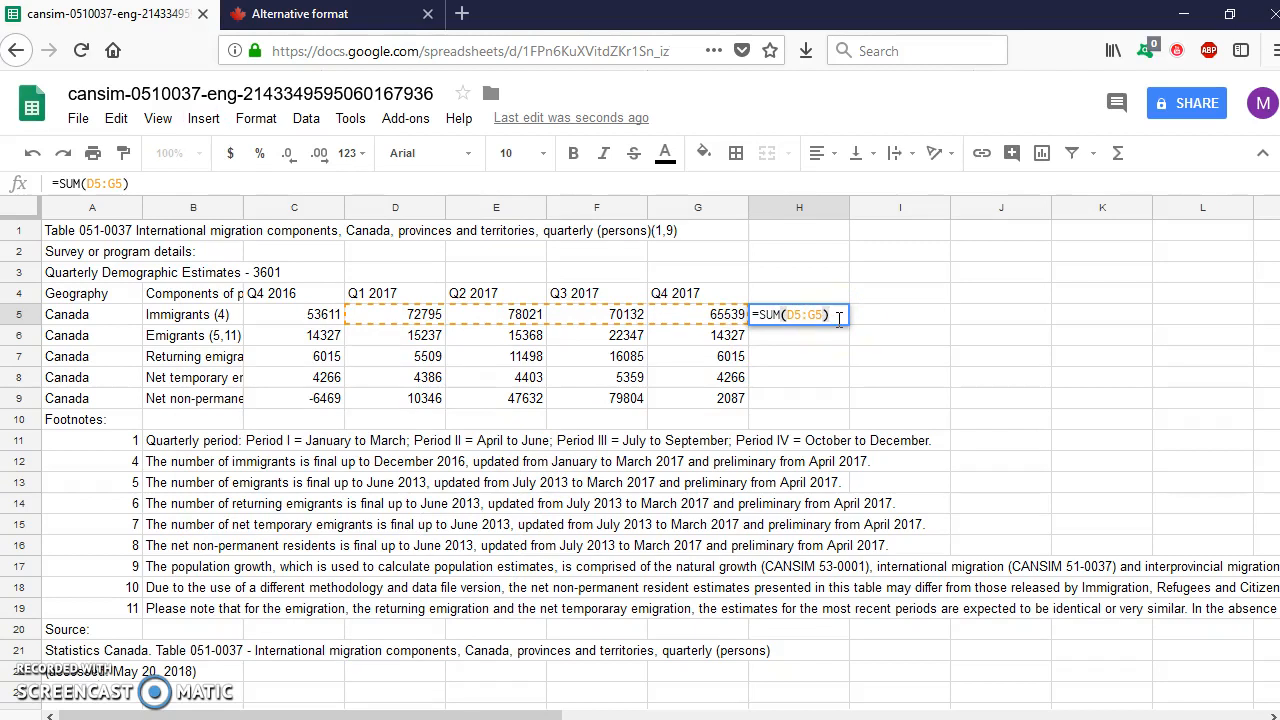
pyautogui.press('Return')
pyautogui.click(818, 328)
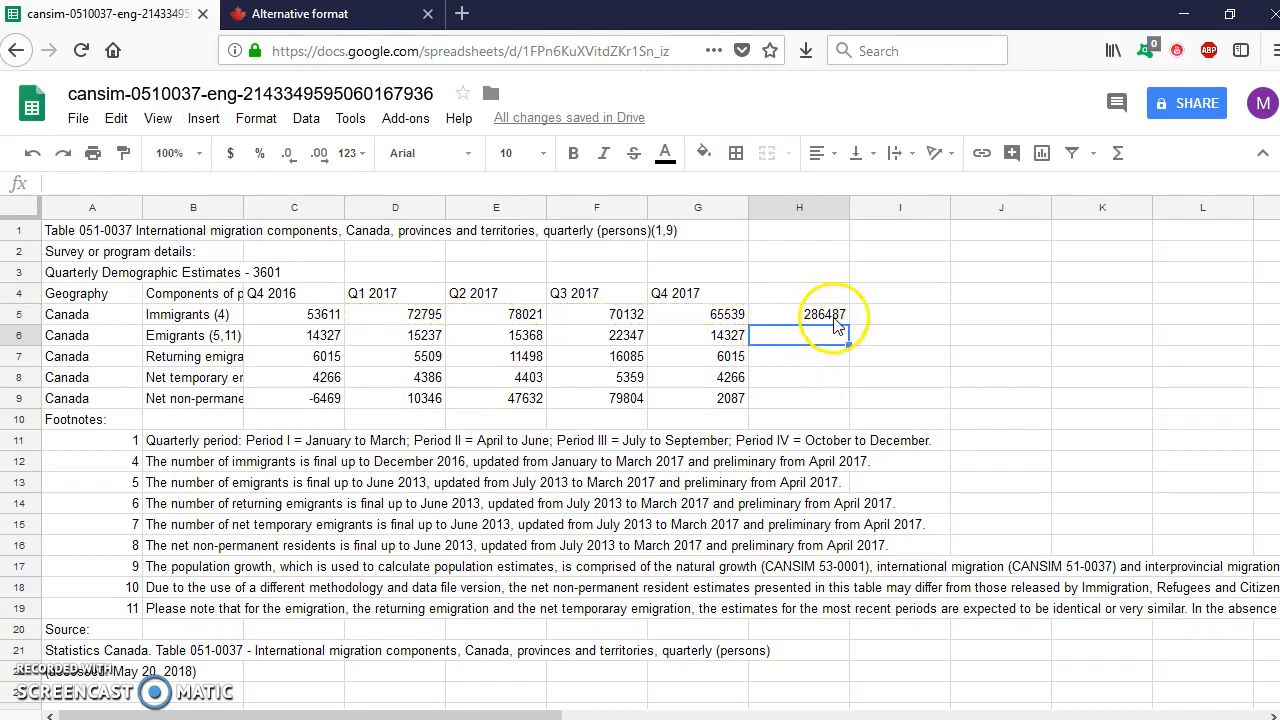
pyautogui.click(834, 318)
pyautogui.moveTo(847, 323); pyautogui.dragTo(877, 320)
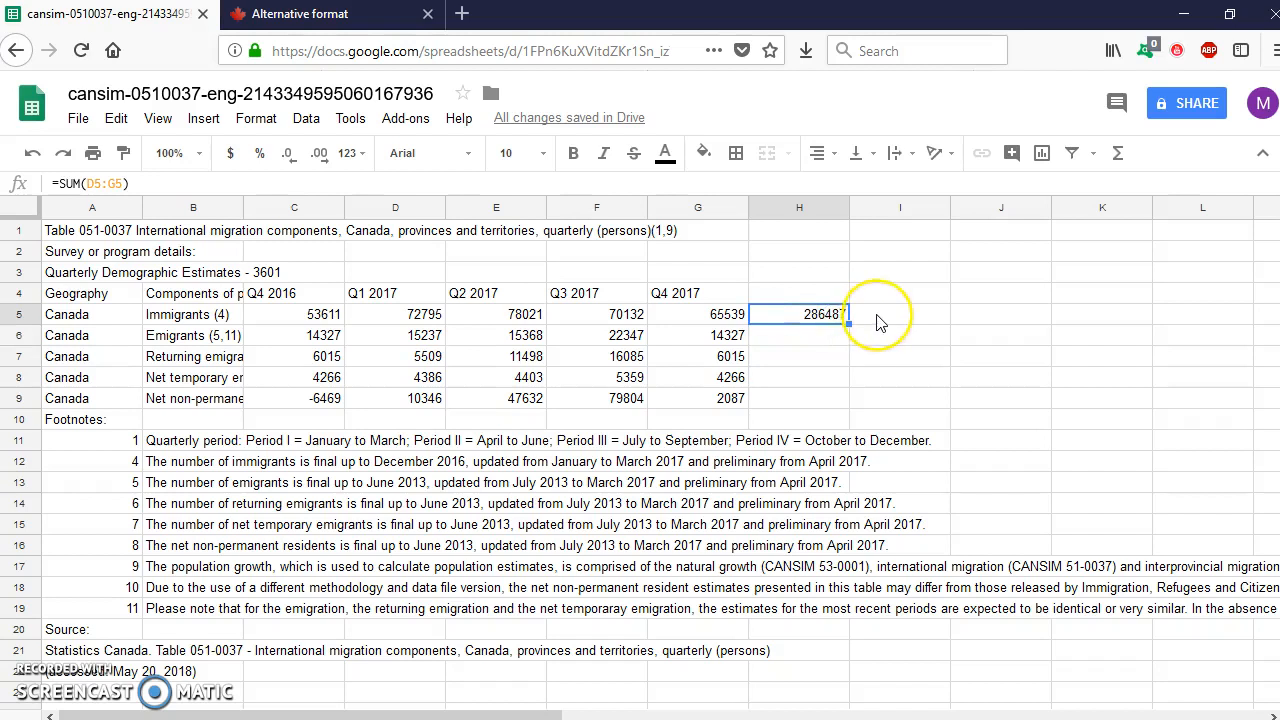
pyautogui.click(876, 320)
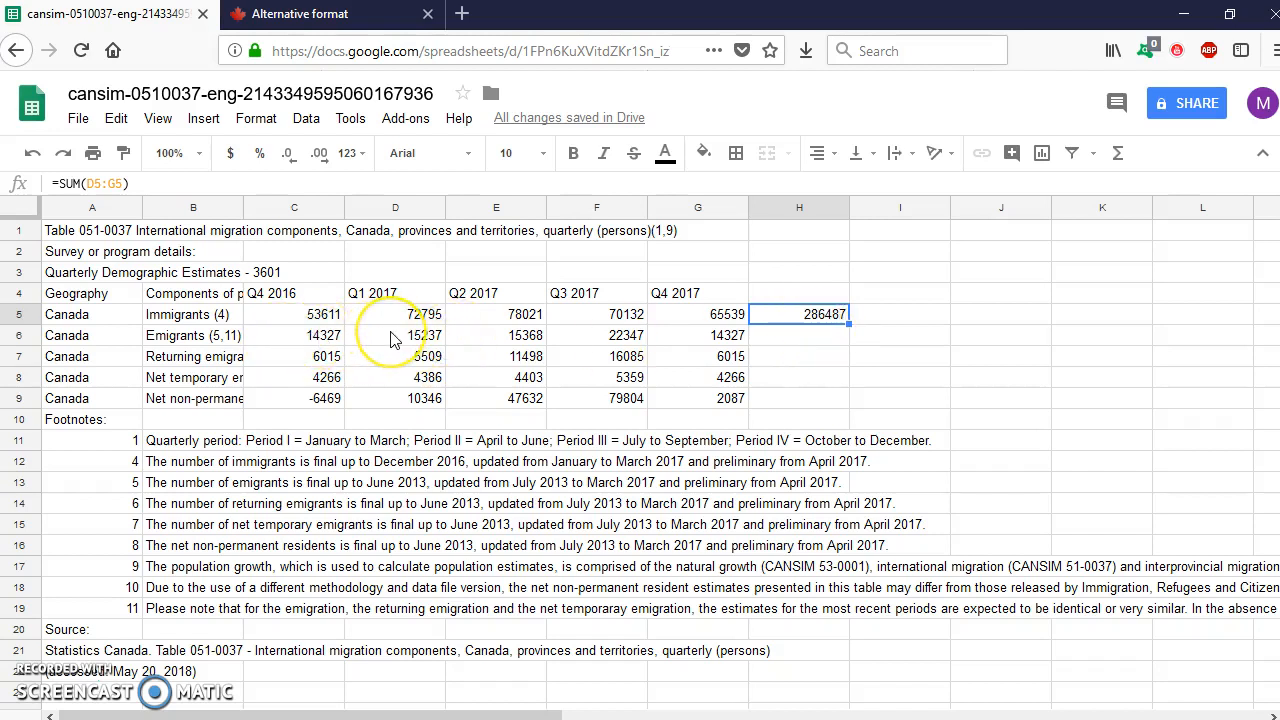
# Average the Canada emigrants figures for Q1 to Q4 2017 with AVERAGE(D6:G6) in cell H6
pyautogui.moveTo(391, 336); pyautogui.dragTo(740, 345)
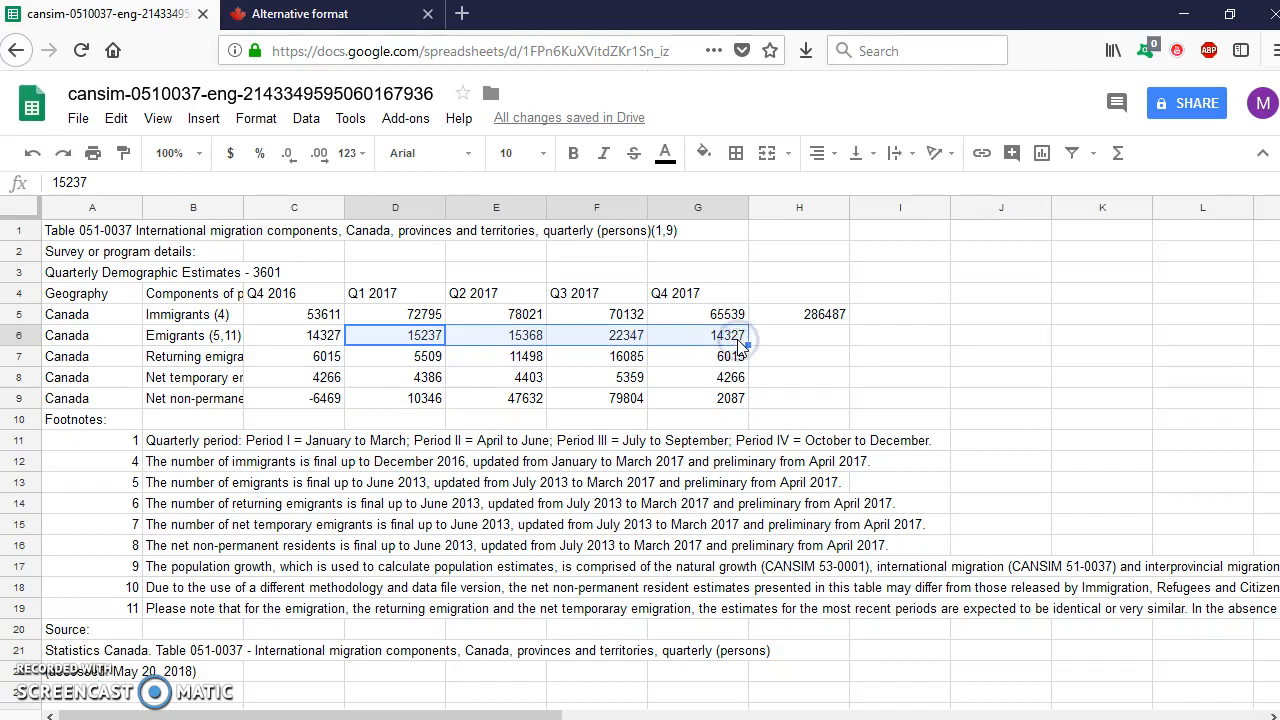
pyautogui.click(205, 119)
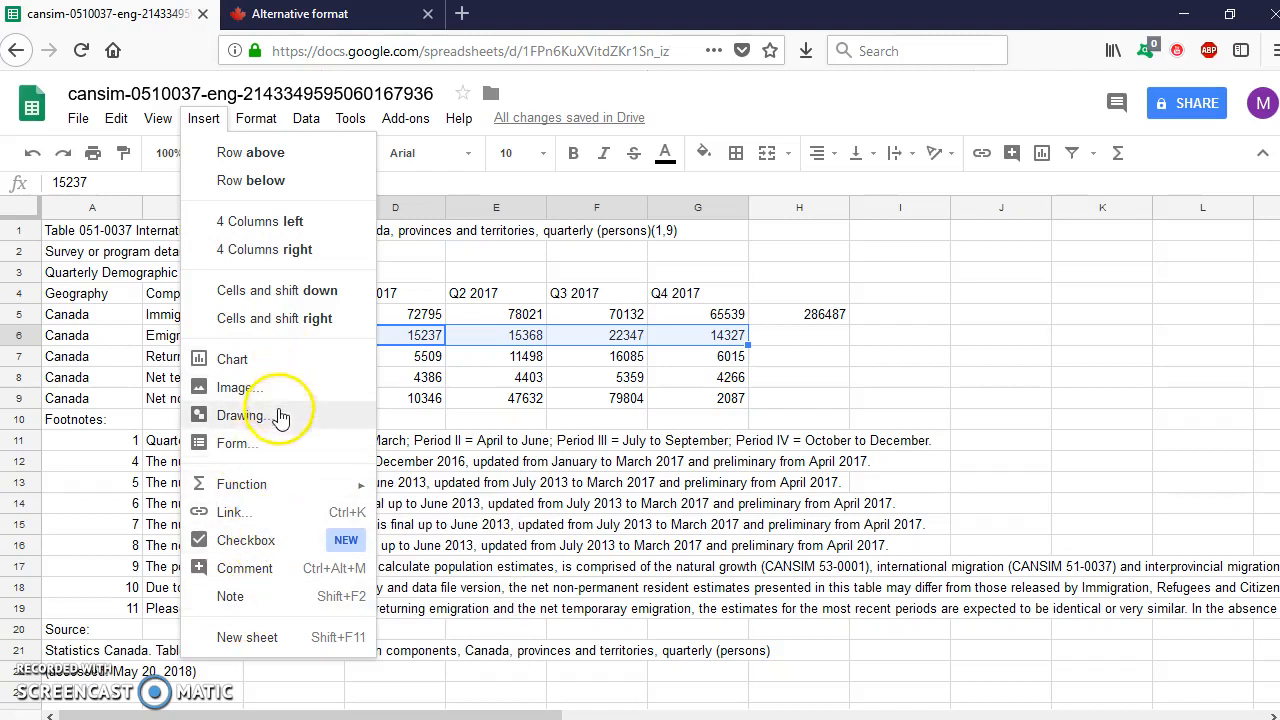
pyautogui.moveTo(256, 119)
pyautogui.moveTo(205, 118)
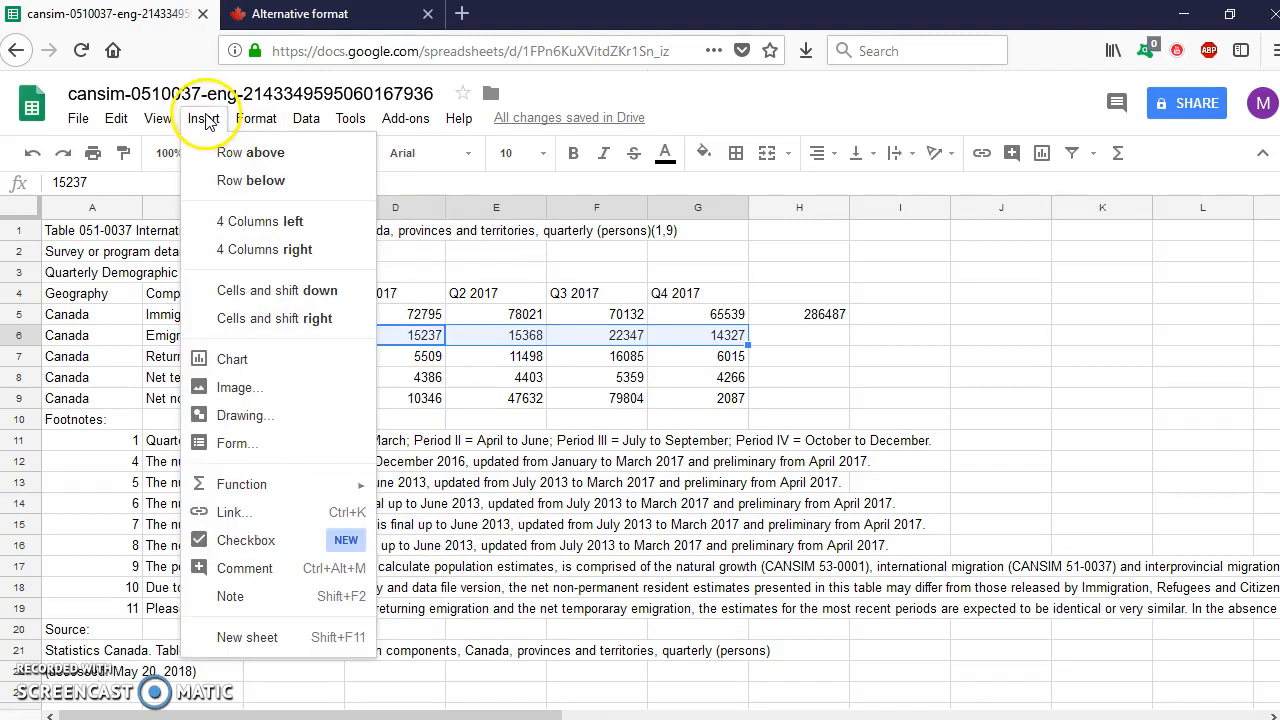
pyautogui.moveTo(277, 489)
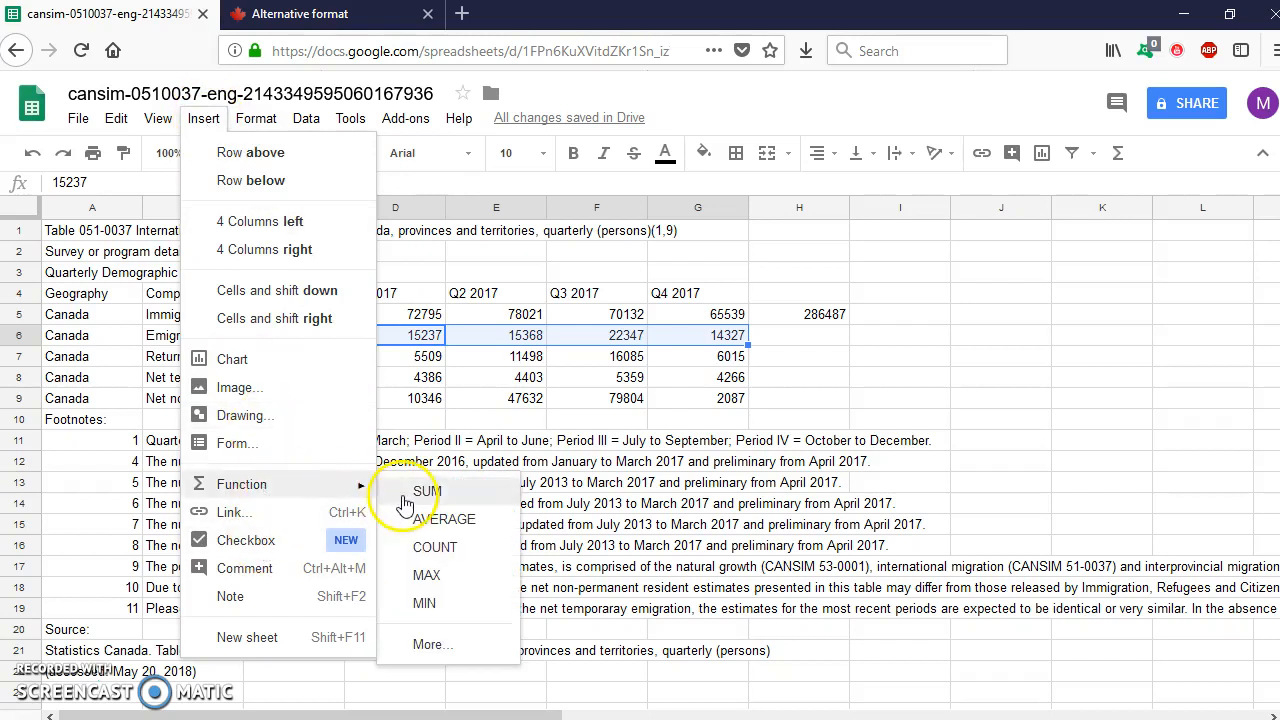
pyautogui.click(481, 527)
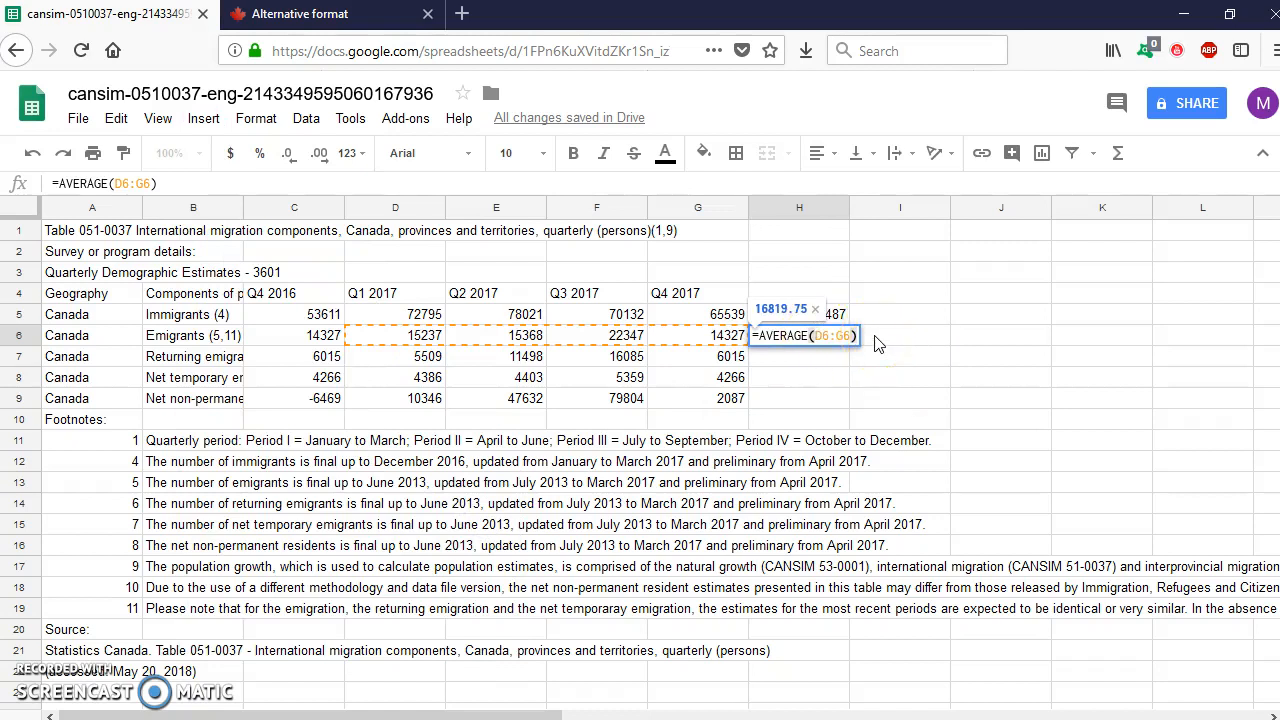
pyautogui.press('Return')
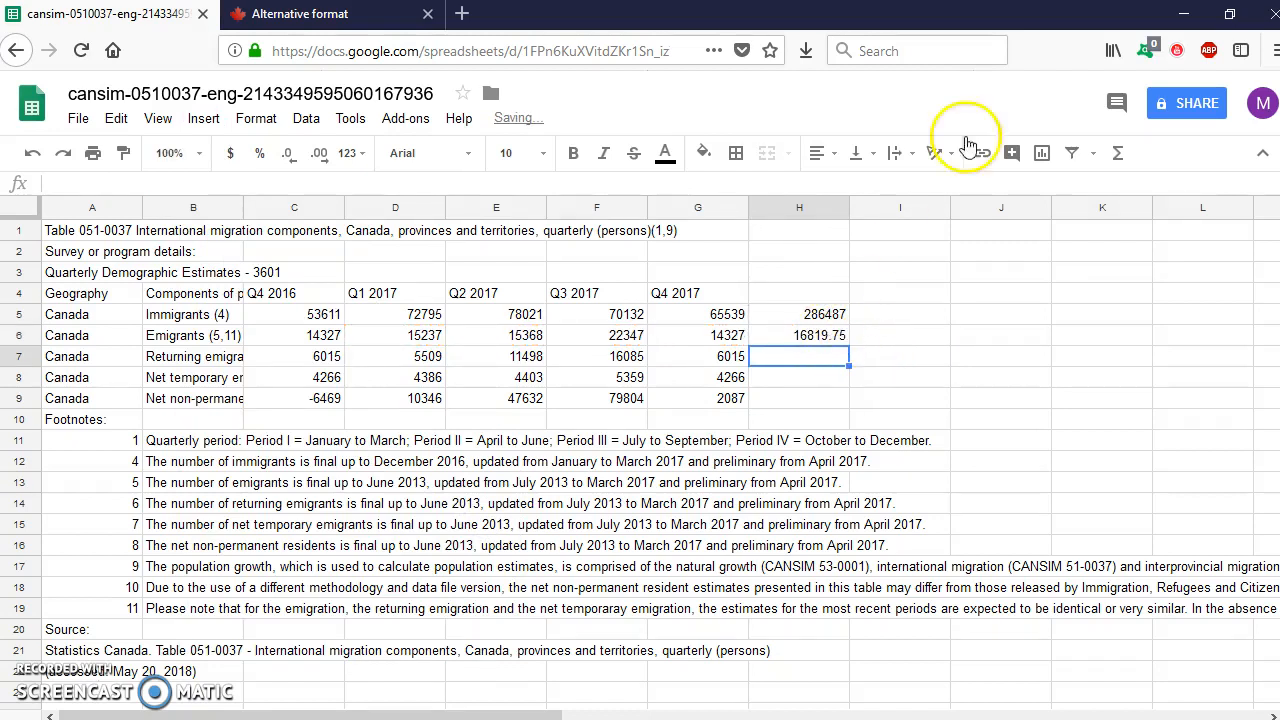